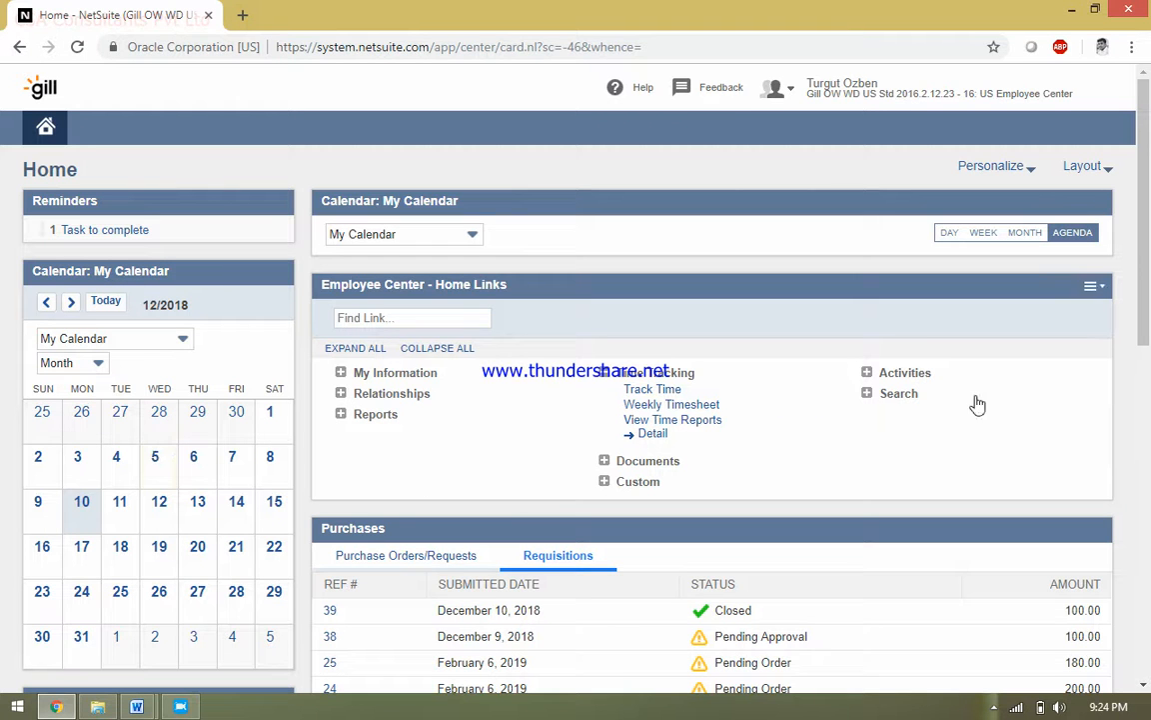
Step: Start a new requisition from the Purchases portlet, keeping the default requestor and choosing US 1 as the subsidiary
drag(1148, 232, 1149, 340)
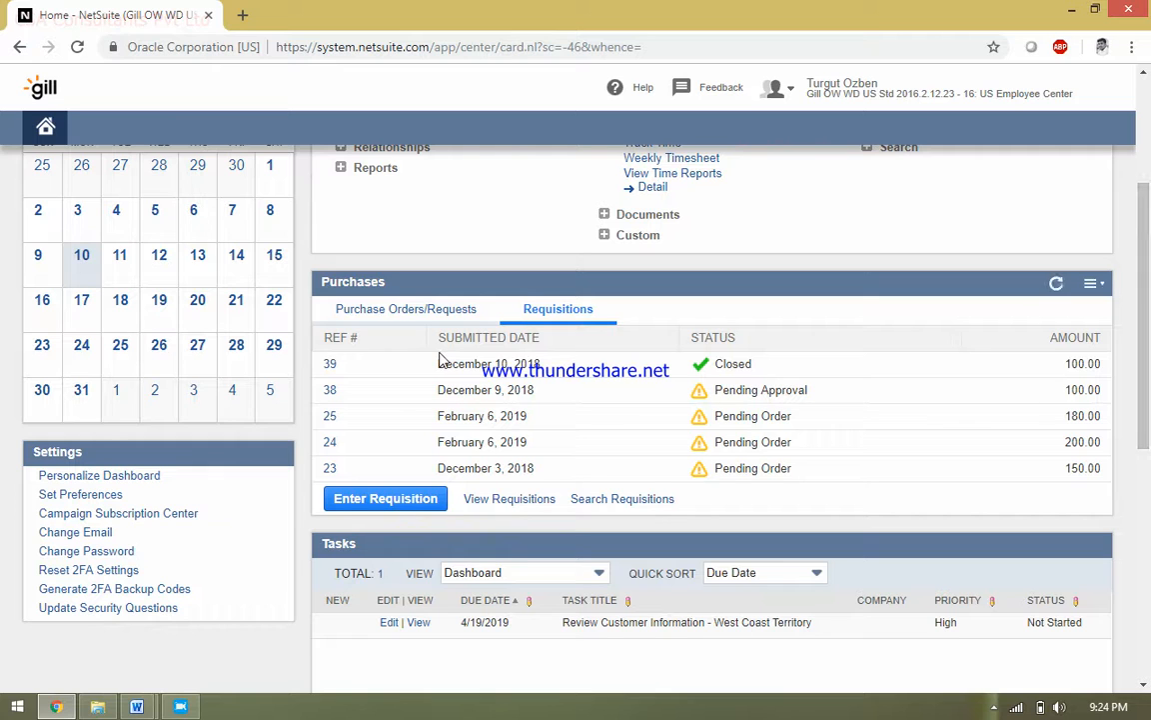
click(416, 503)
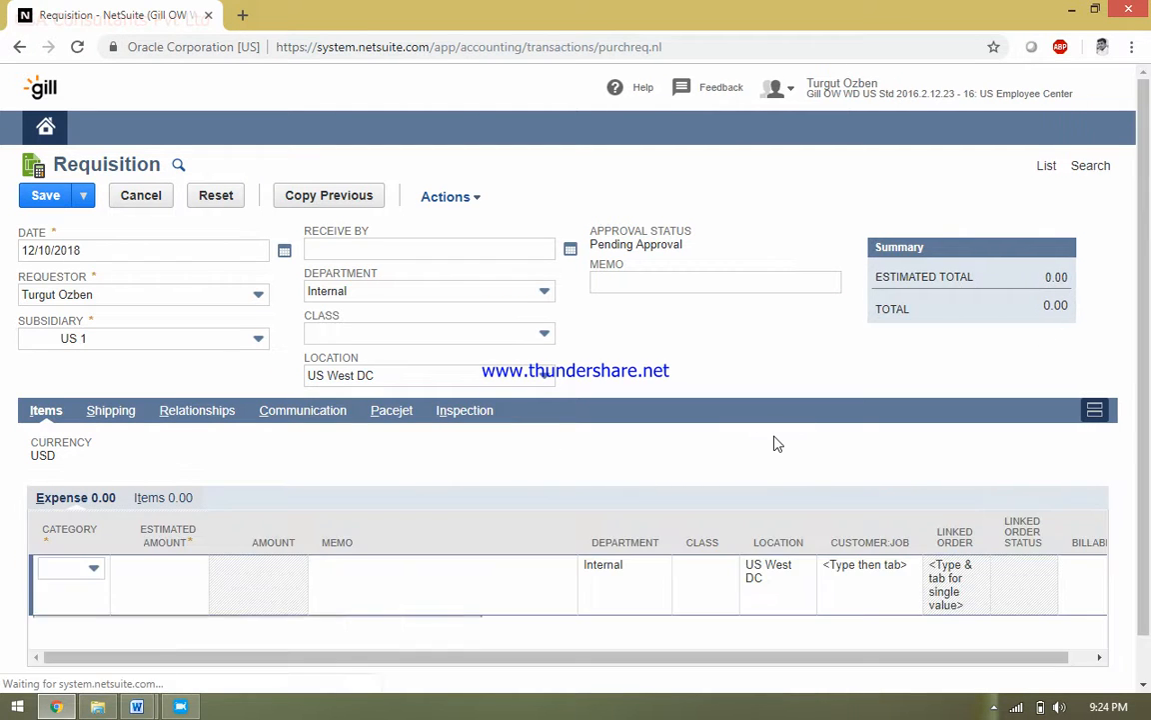
click(177, 294)
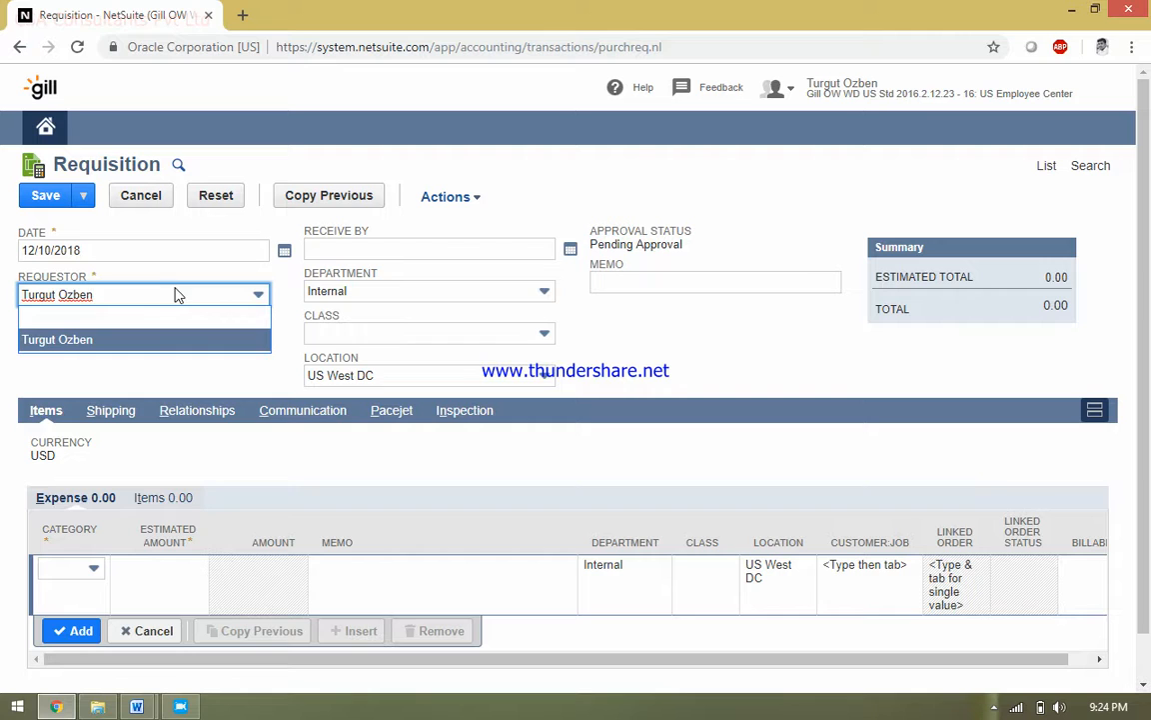
click(619, 310)
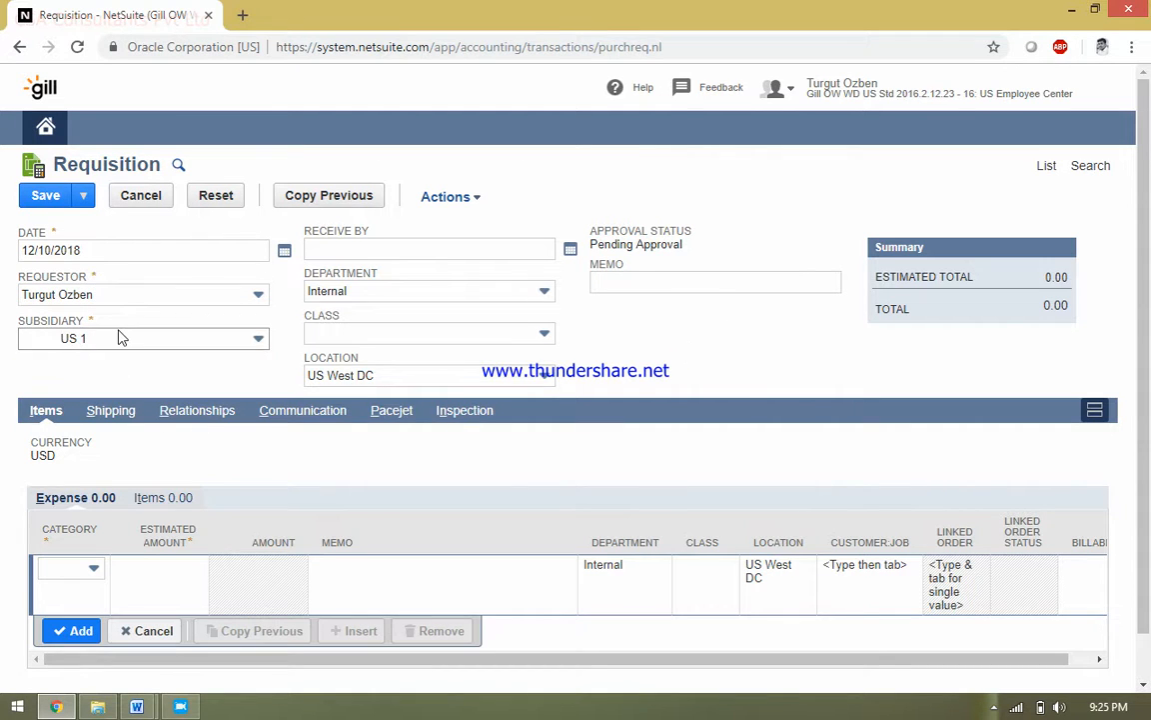
click(197, 350)
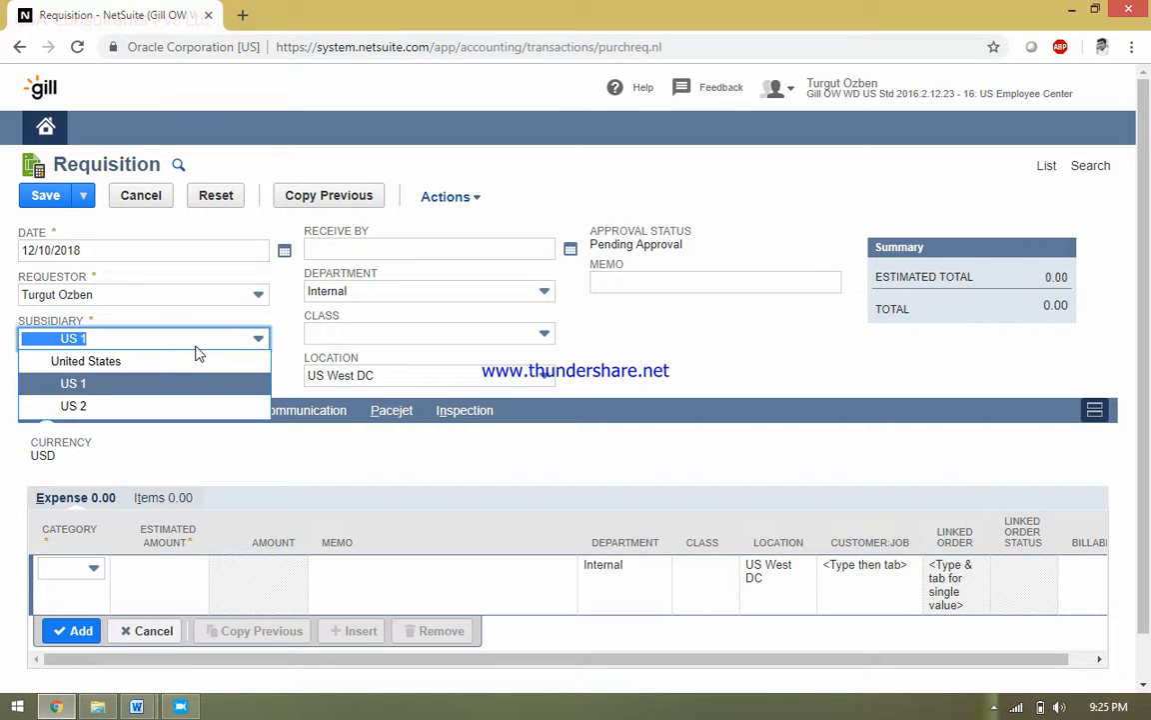
click(177, 390)
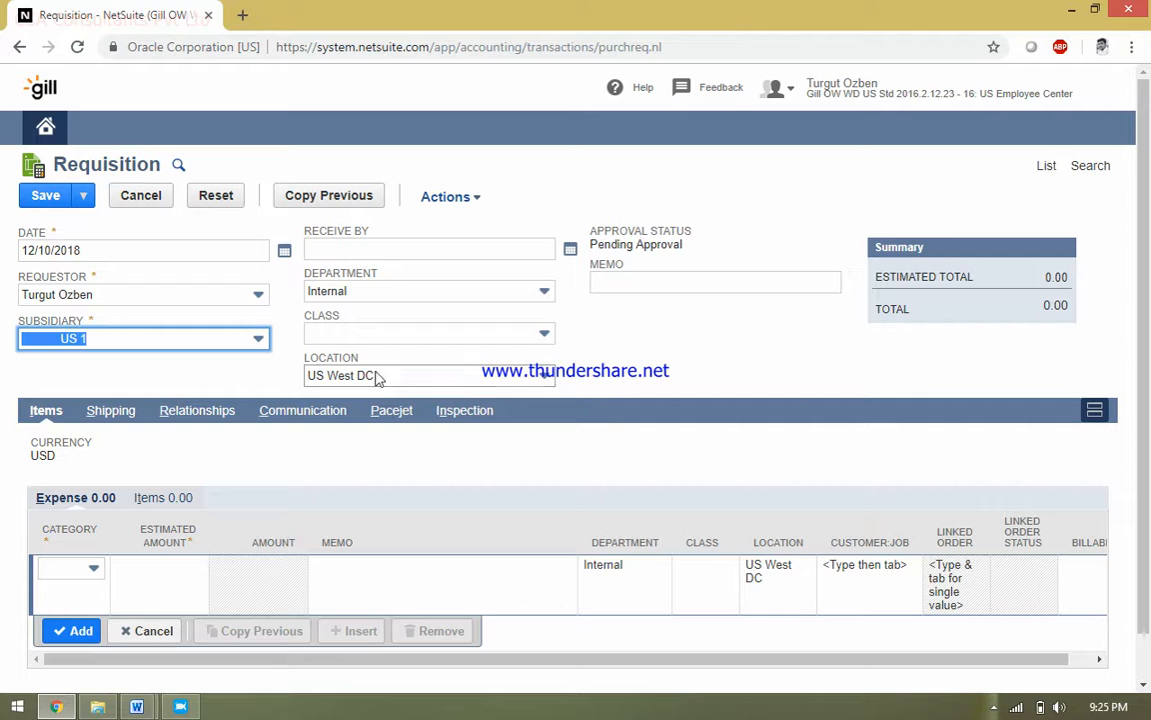
click(604, 358)
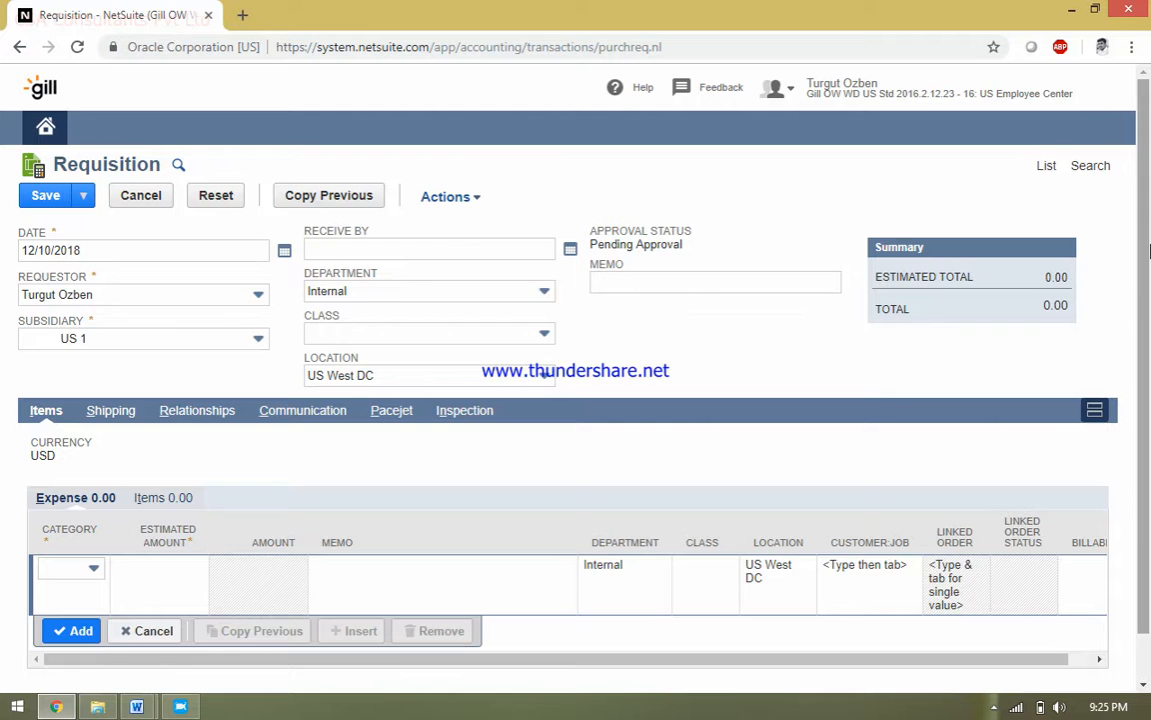
Step: Pick item ACC001 (Accelerometer for Wearable Device) for the first line of the requisition's item list
scroll(1147, 288, down, 1)
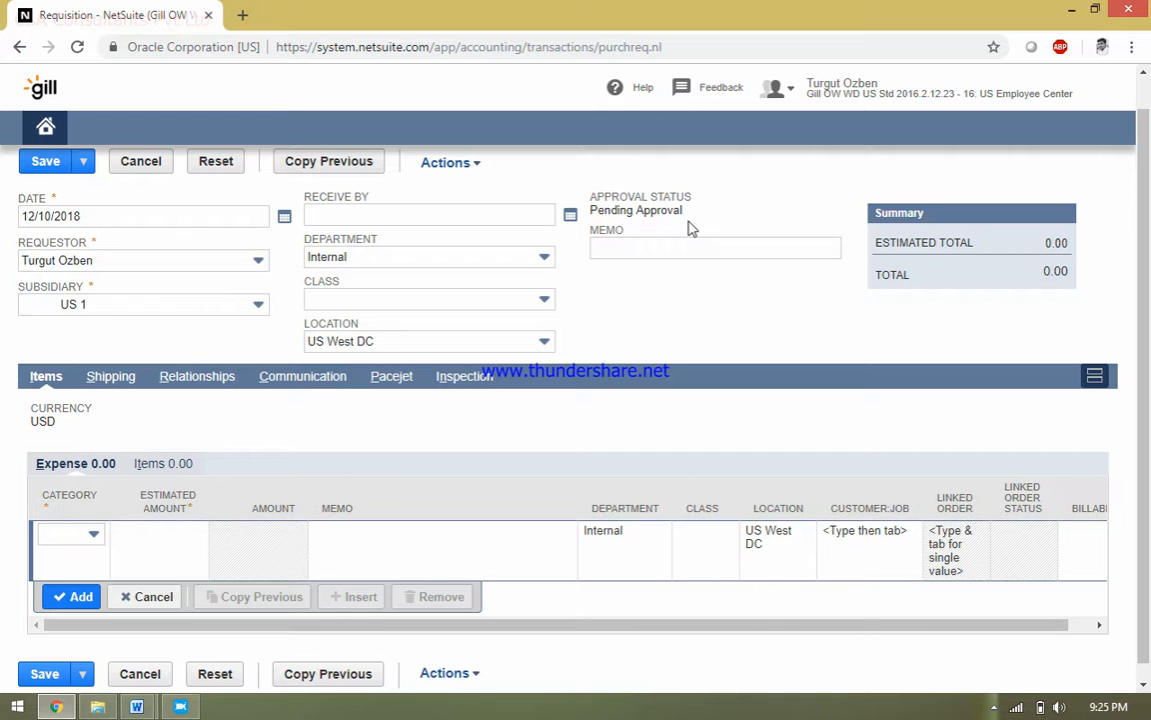
scroll(764, 424, down, 1)
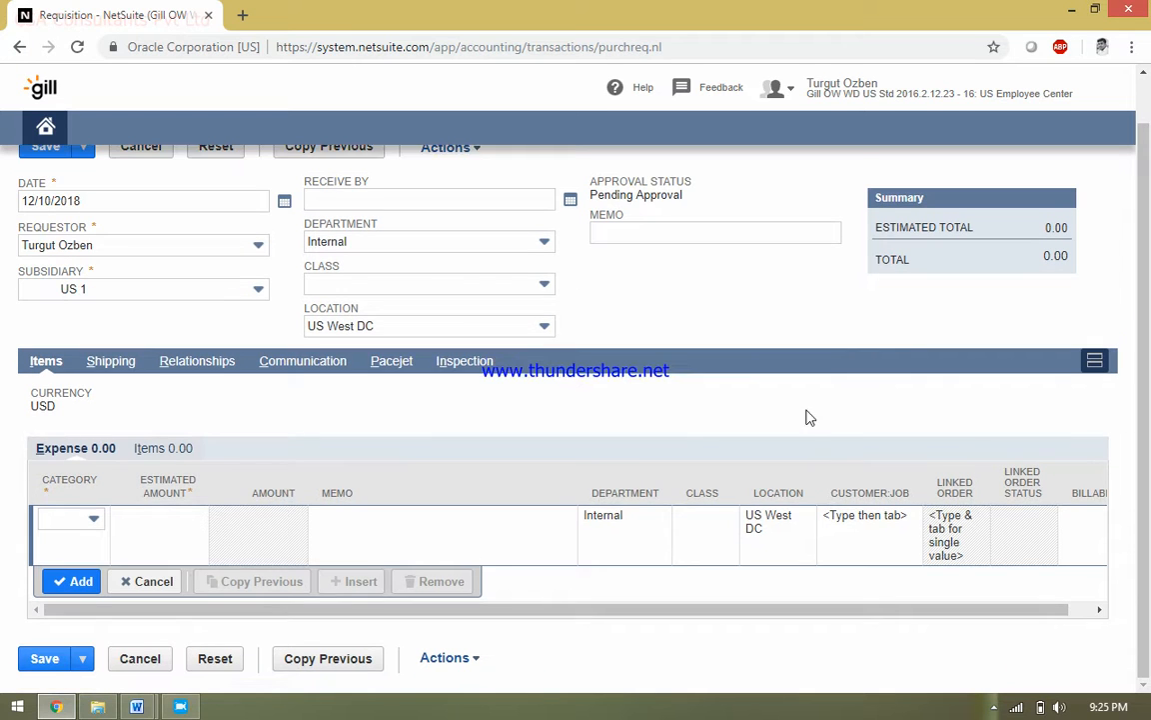
click(167, 450)
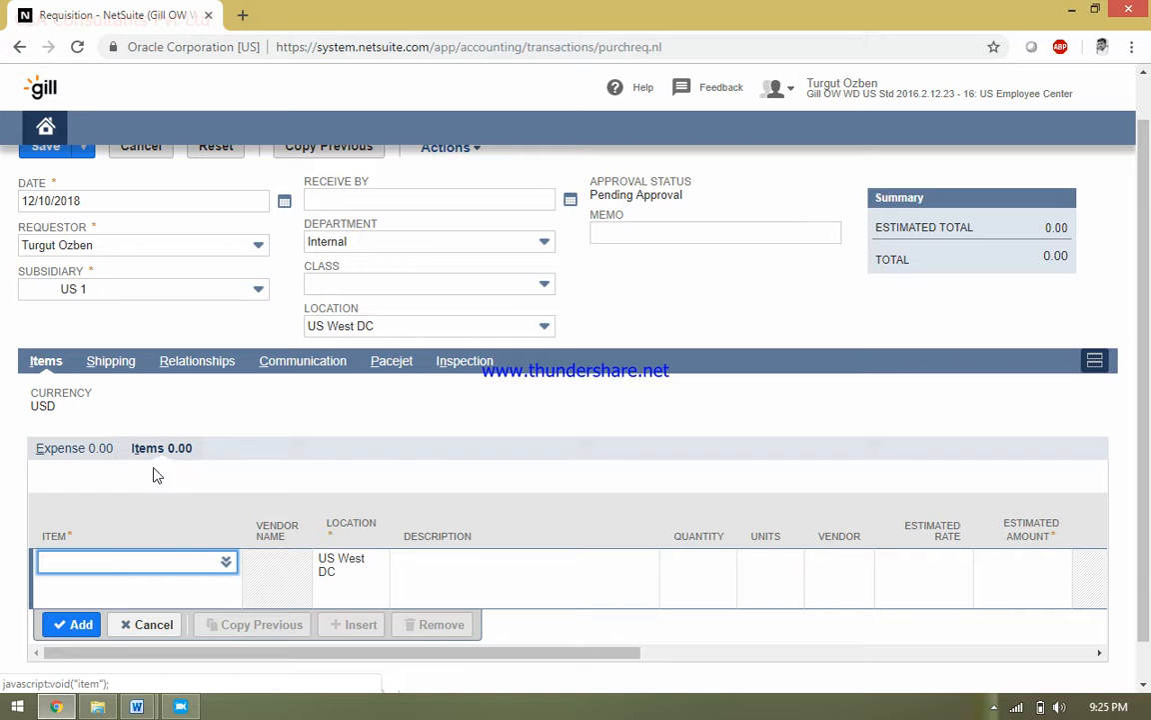
click(228, 565)
click(213, 540)
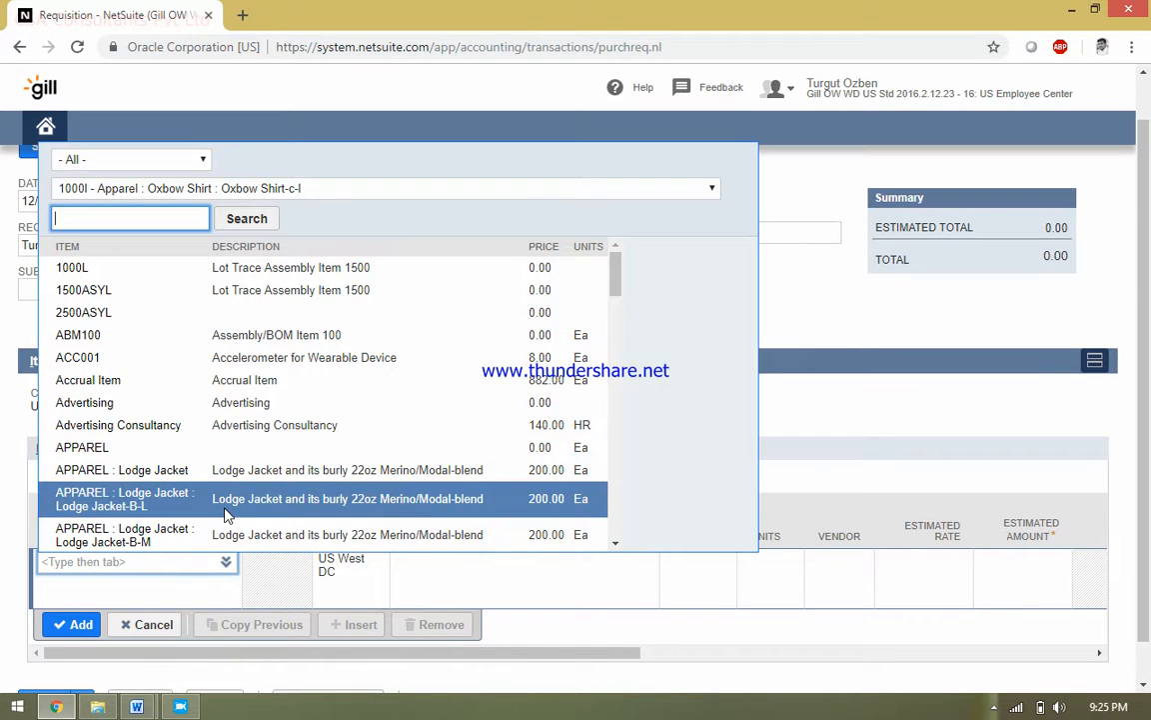
click(279, 358)
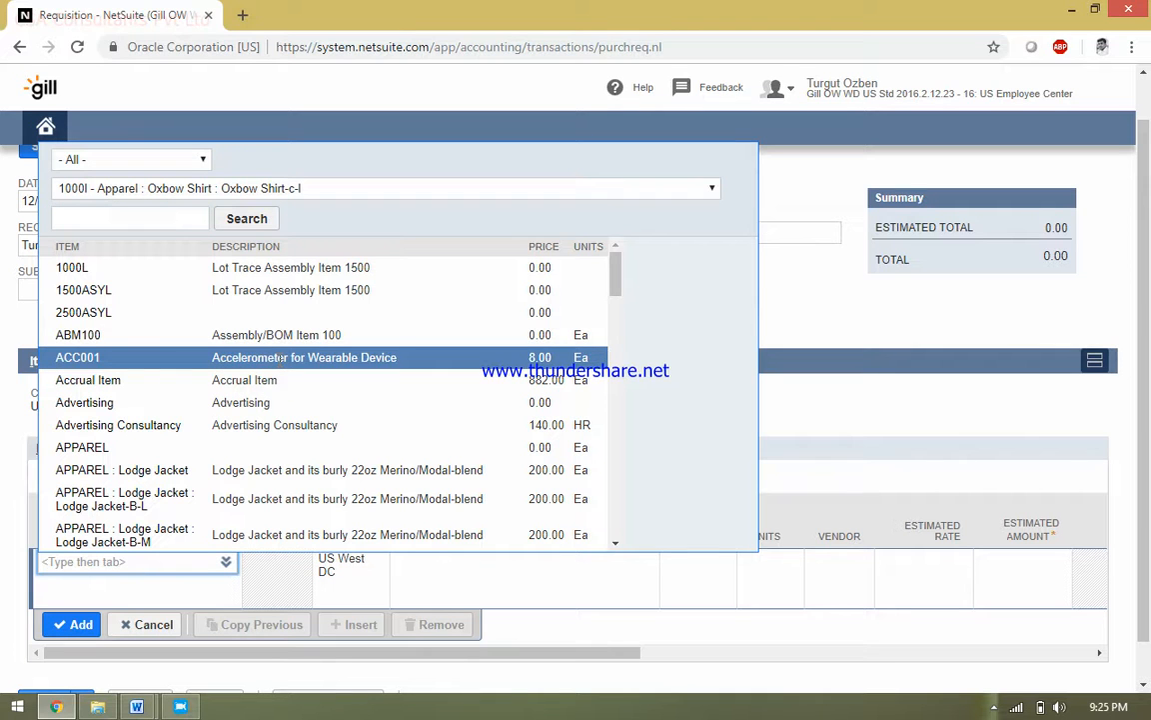
click(77, 358)
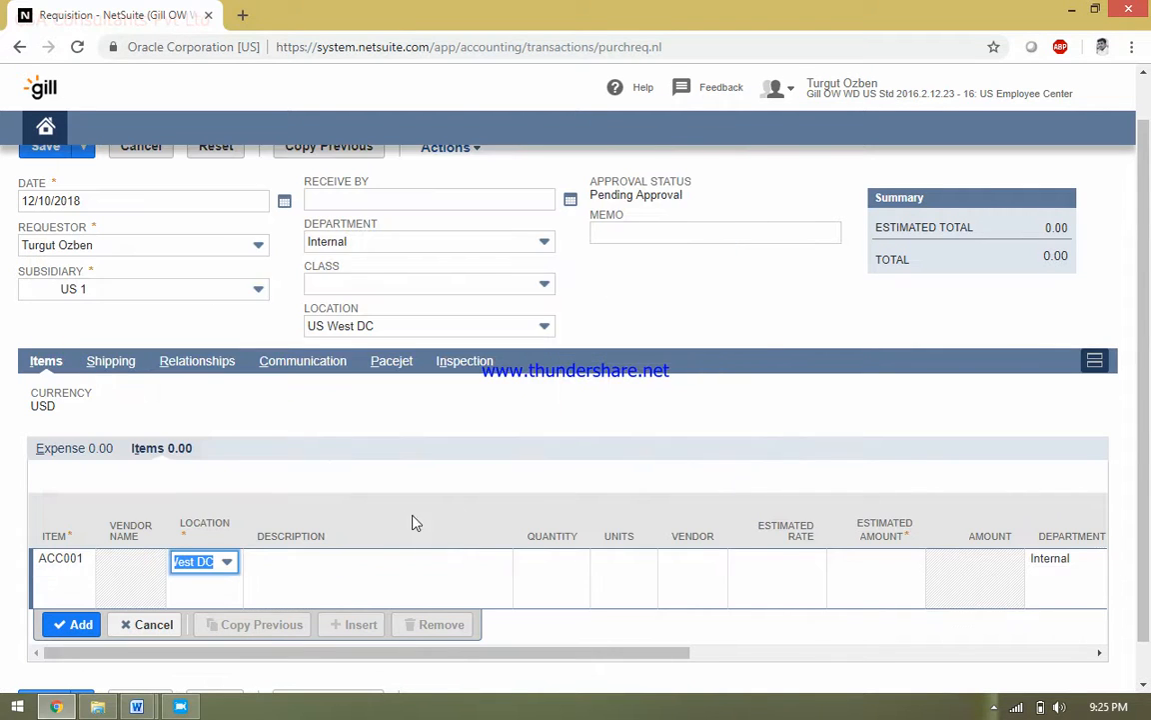
Step: Set the accelerometer line's estimated rate to 150 and add the line to the requisition
click(577, 564)
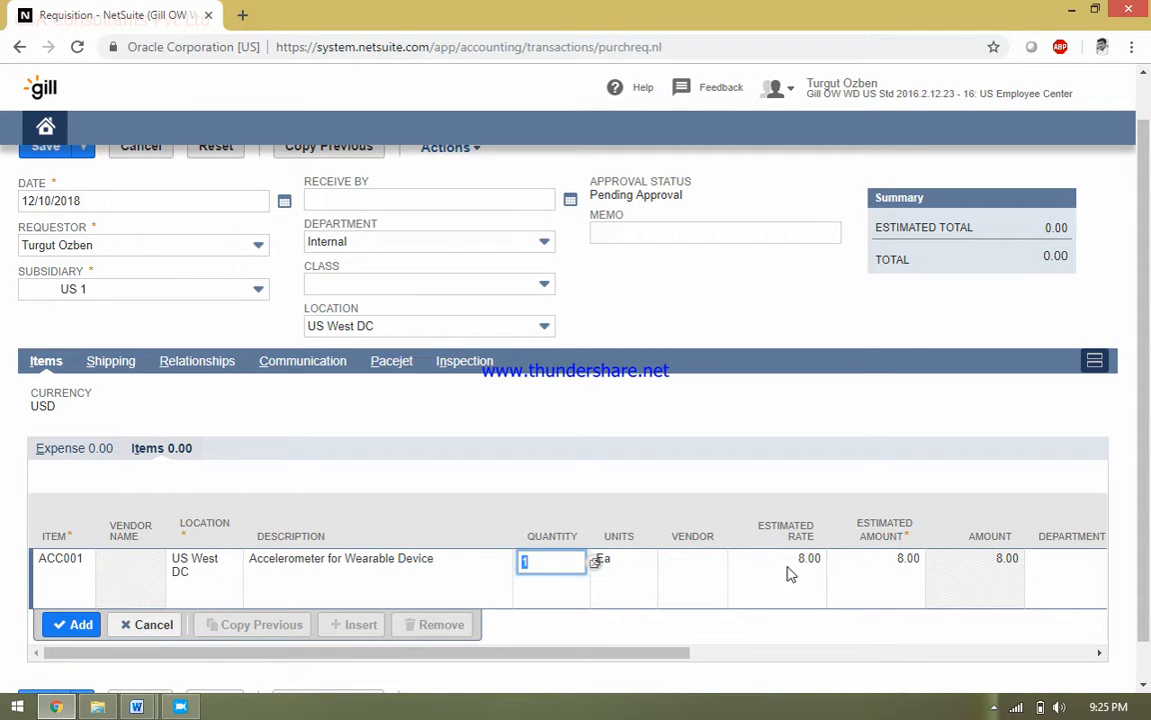
click(910, 562)
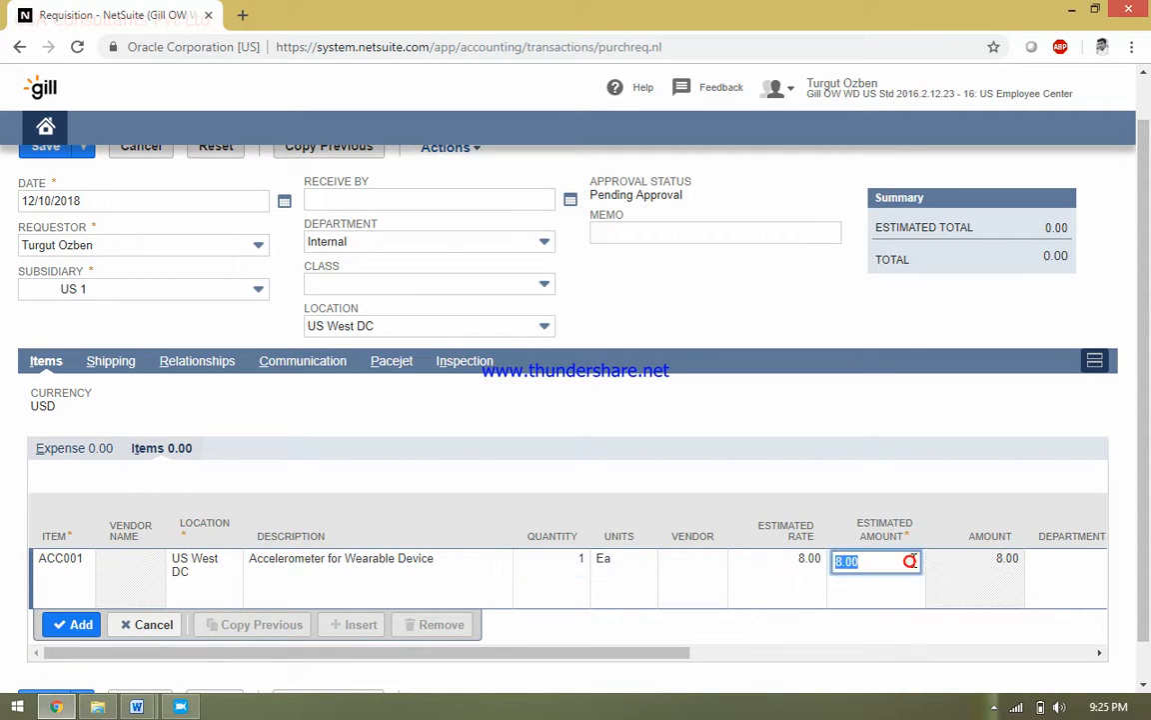
click(789, 561)
text(15)
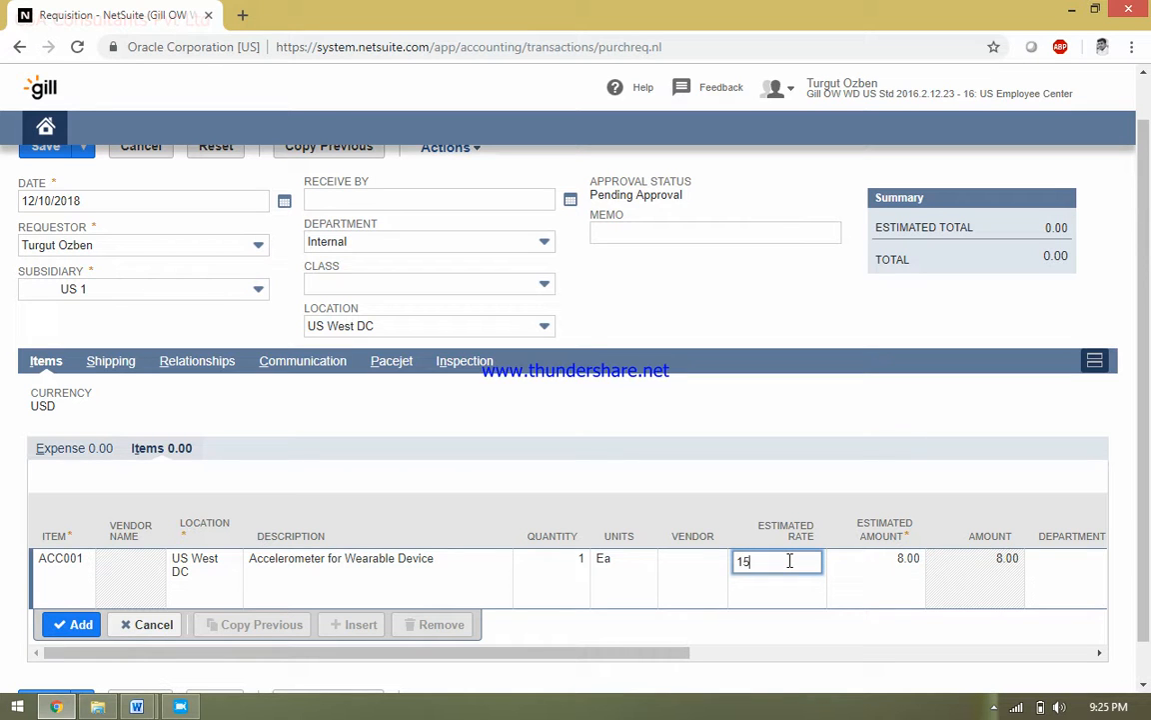
text(0)
key(Return)
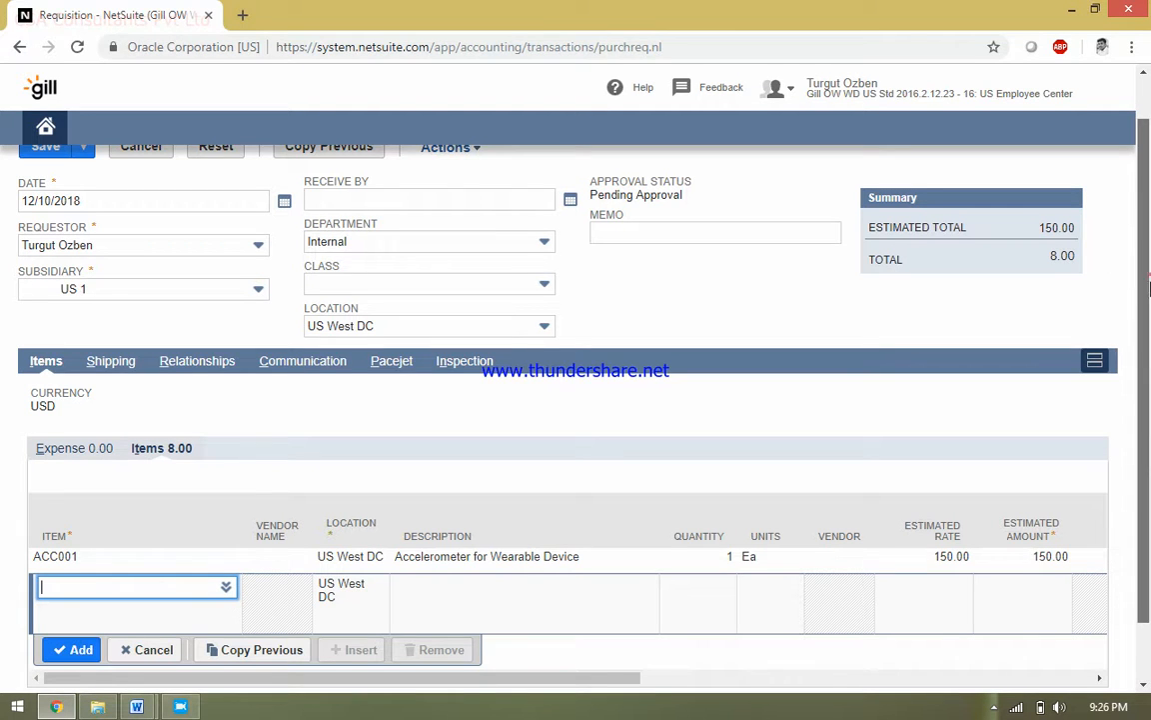
Step: Save the new requisition
scroll(1149, 430, down, 2)
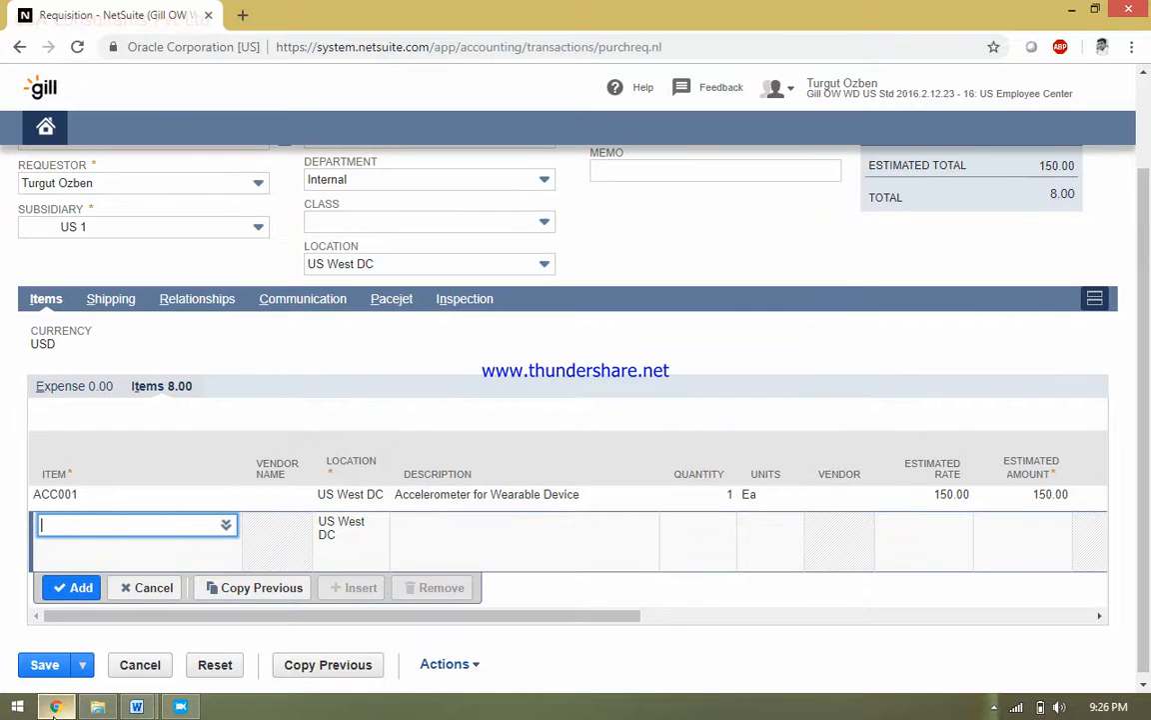
click(20, 668)
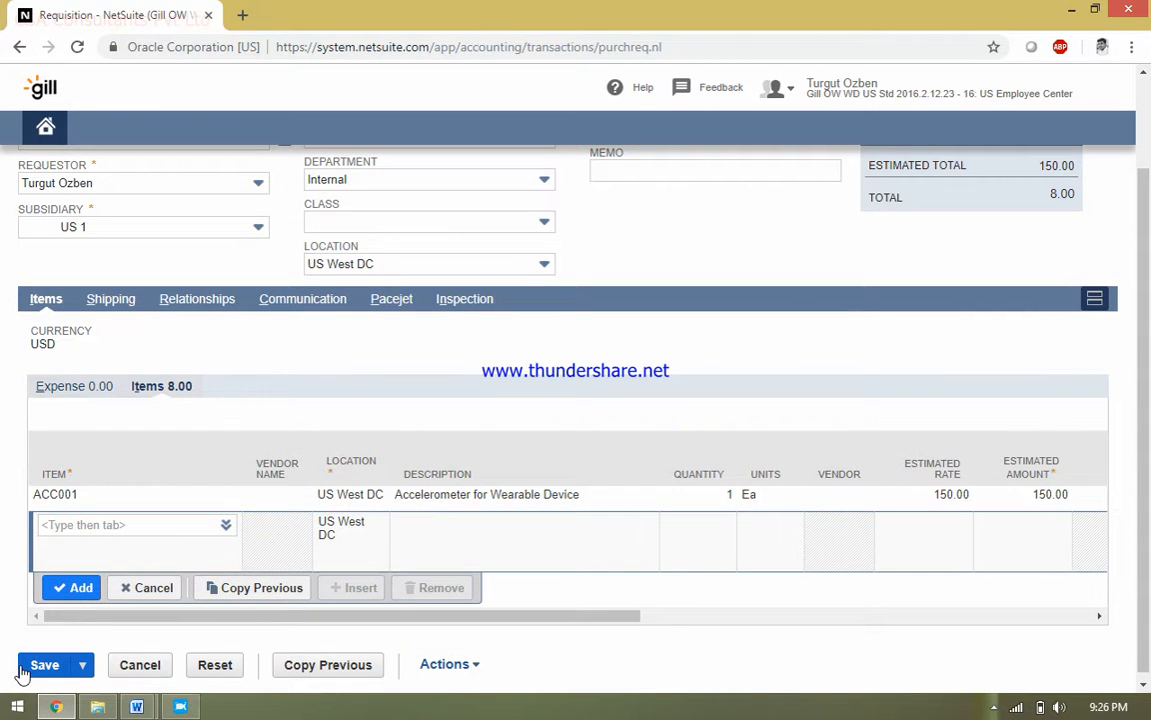
click(27, 670)
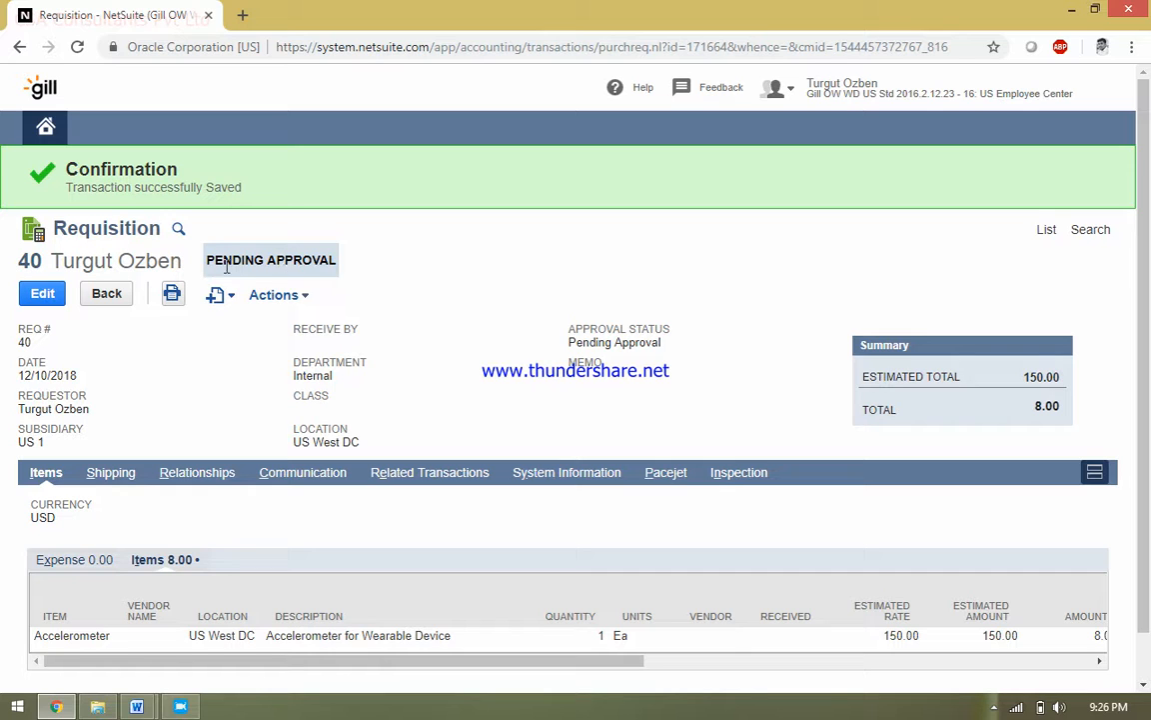
Step: Review the saved requisition's approval status, item line and requisition number
drag(219, 257, 391, 262)
click(391, 261)
click(392, 262)
scroll(1148, 291, down, 1)
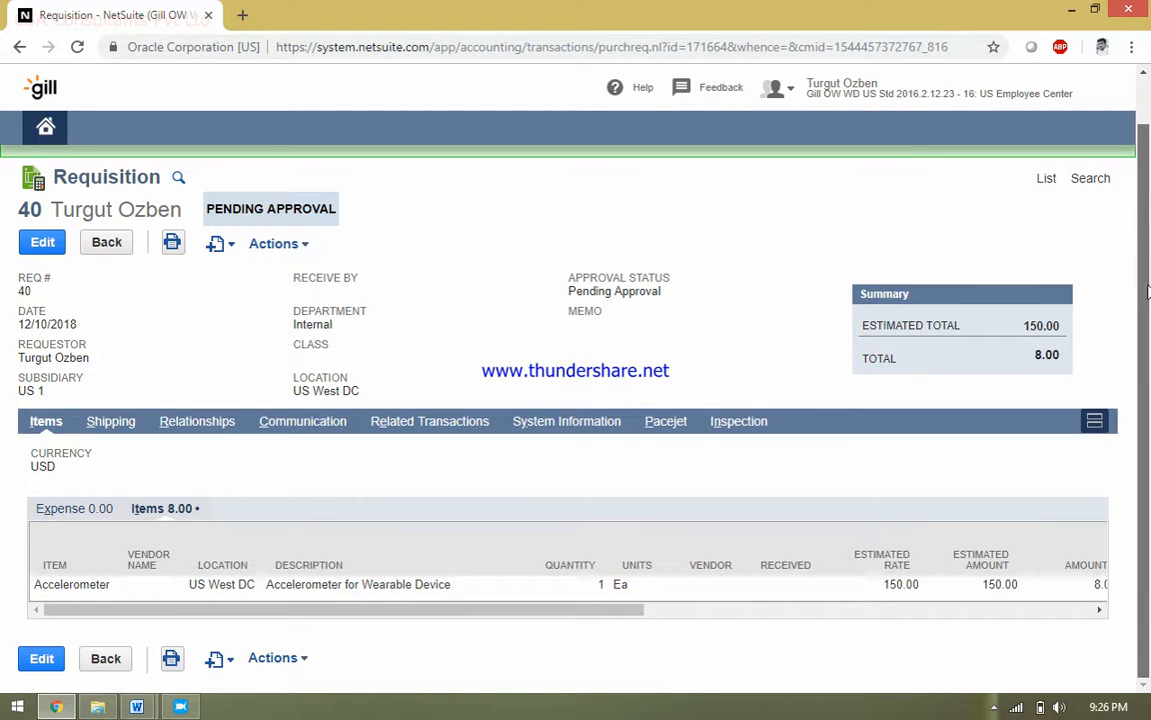
scroll(1147, 295, up, 1)
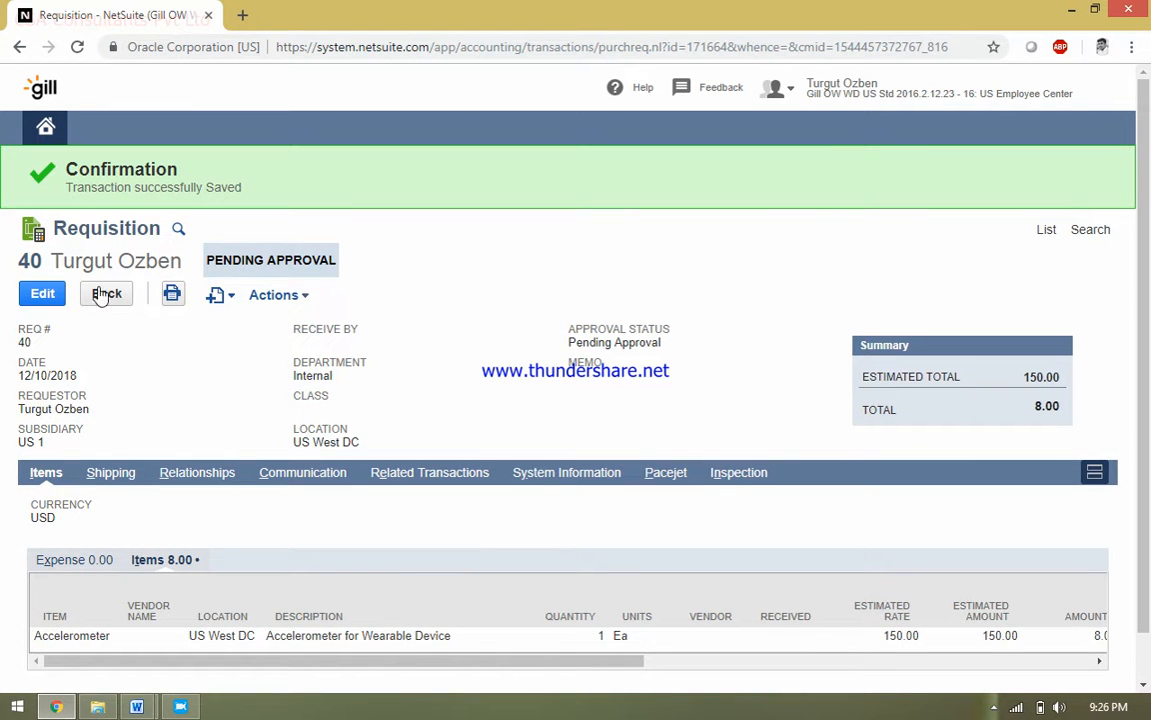
double_click(32, 261)
click(560, 273)
Step: Switch to the role 05: US Purchasing/Inventory Manager
mouse_move(1042, 108)
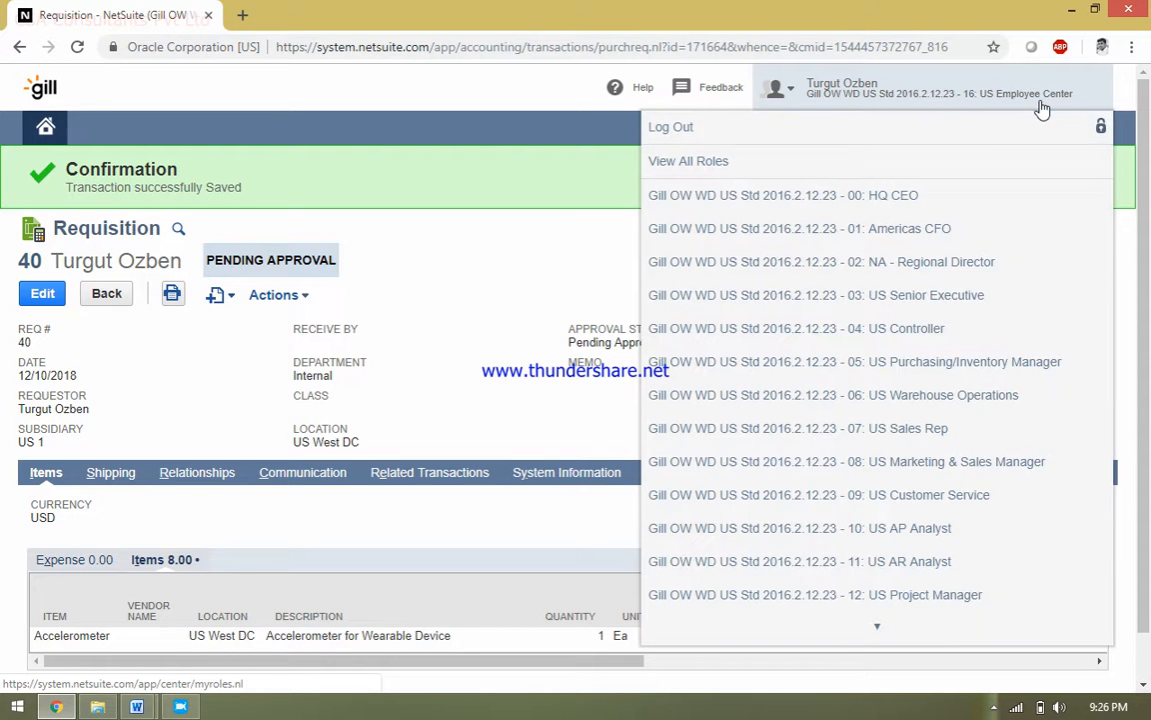
click(914, 372)
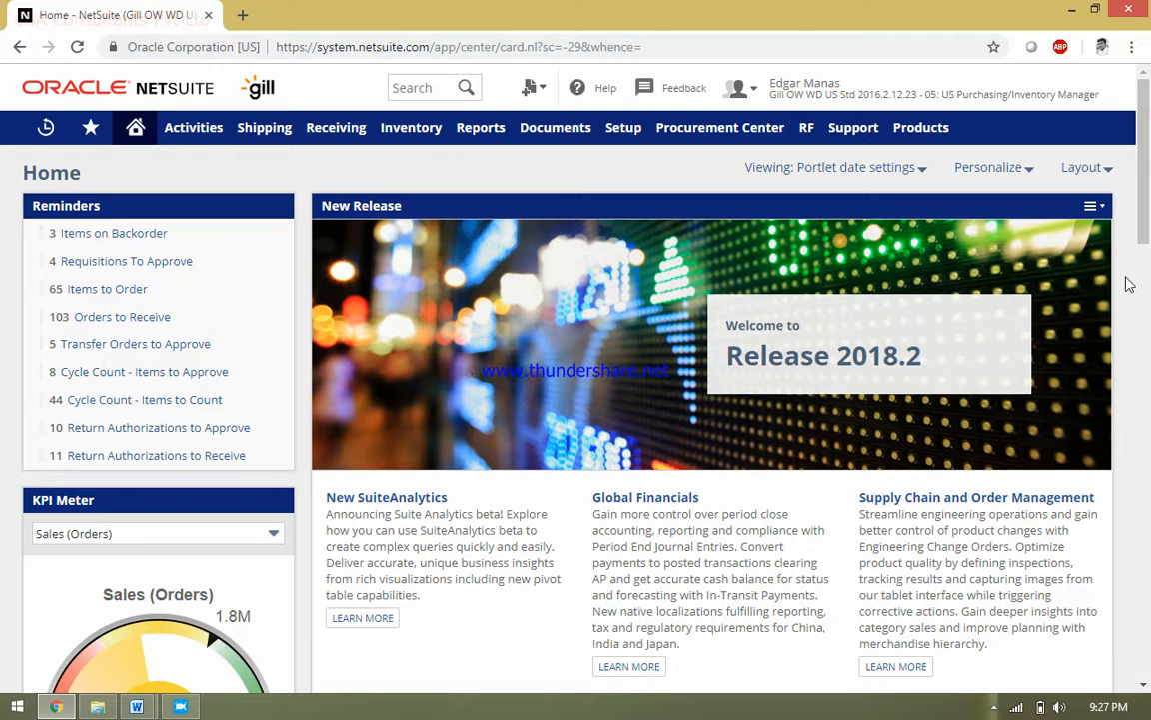
Step: Look through the purchasing manager's home dashboard and open the Requisitions To Approve reminder
scroll(1141, 265, down, 2)
scroll(1140, 280, down, 3)
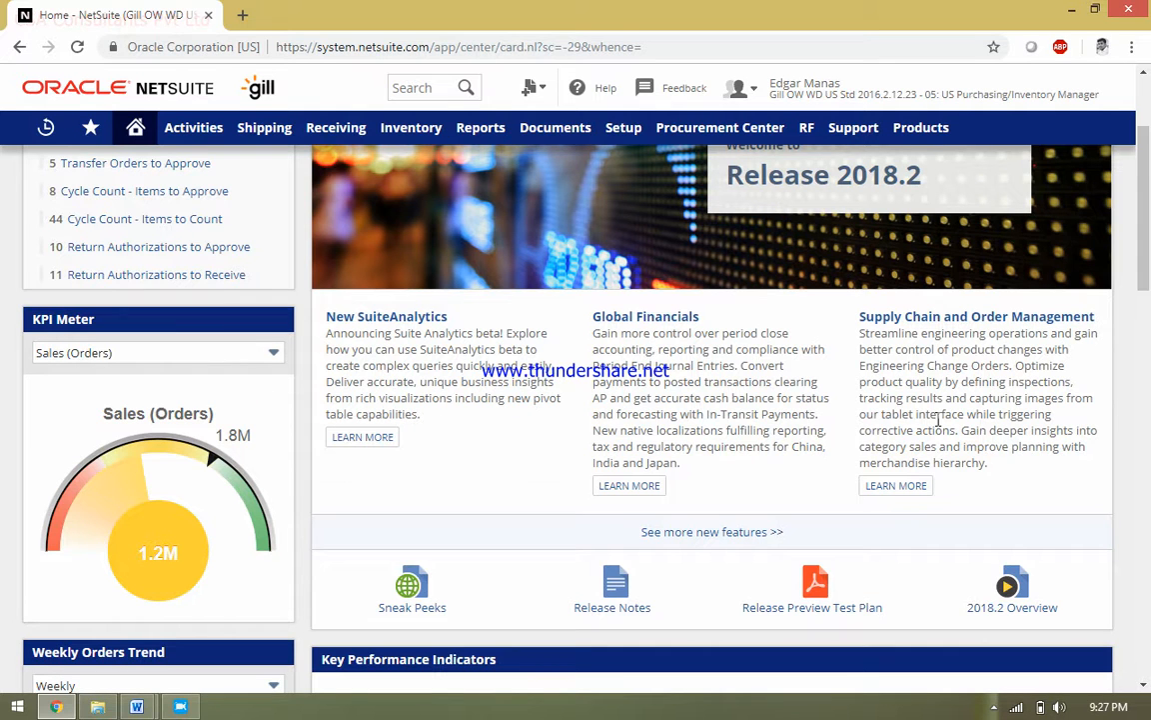
click(1148, 392)
drag(1148, 391, 1148, 319)
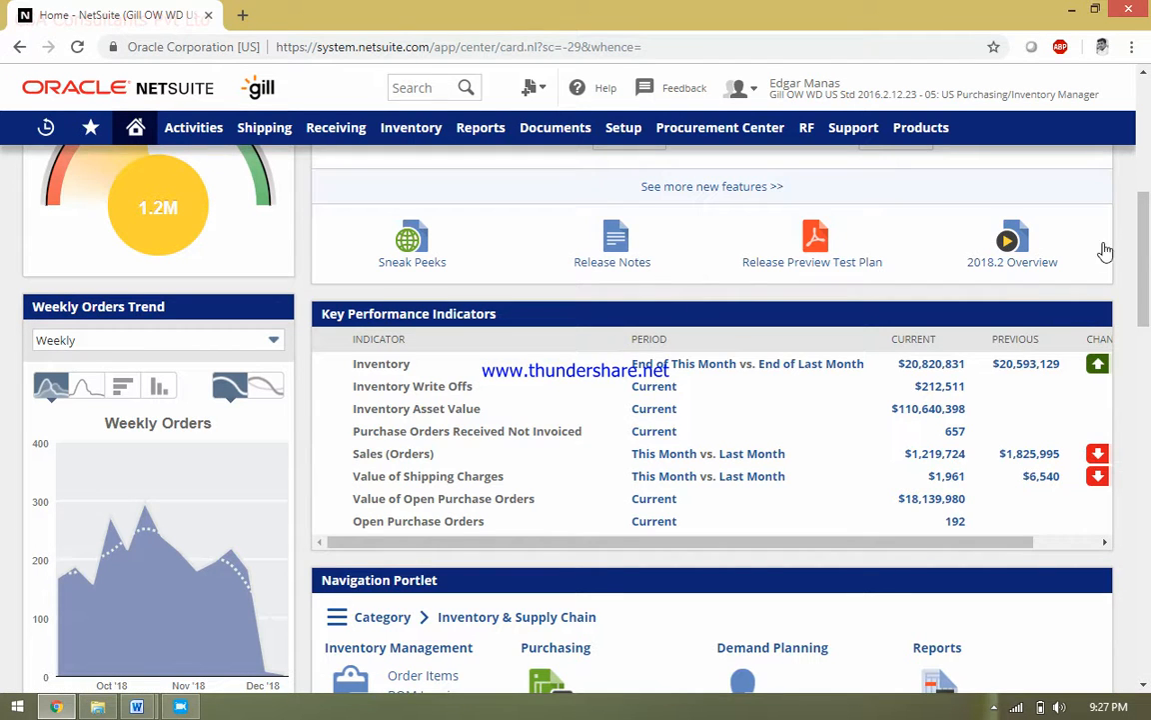
drag(1147, 305, 1147, 344)
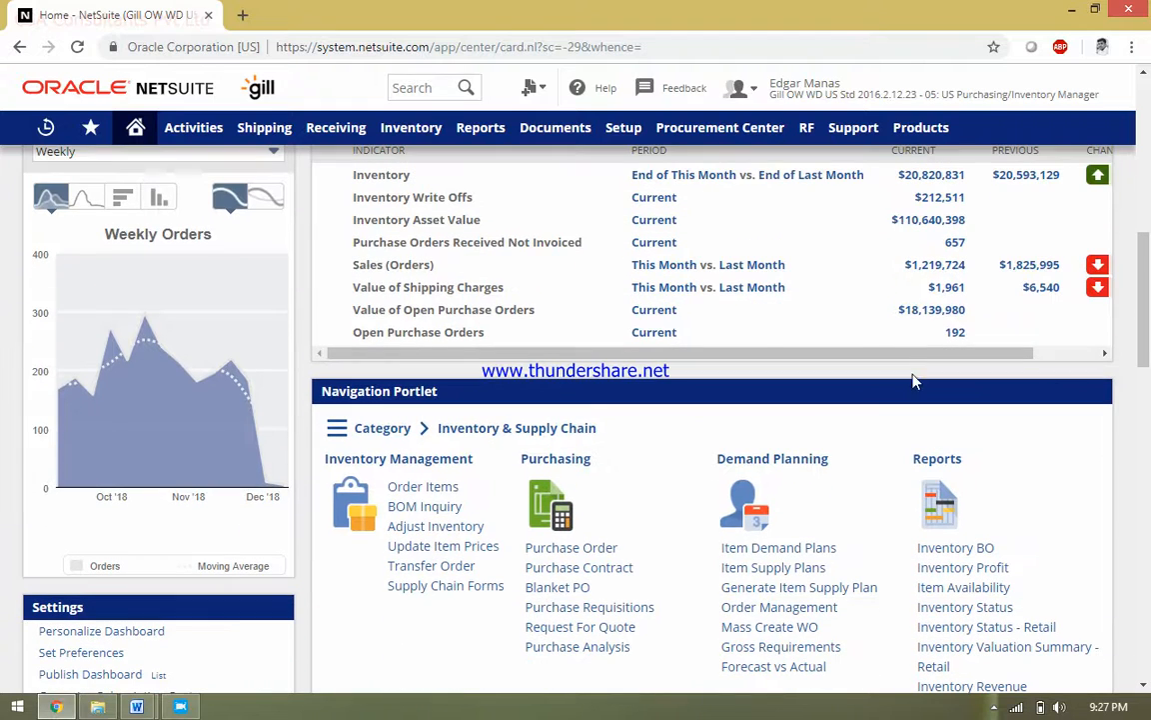
drag(1147, 332, 1148, 165)
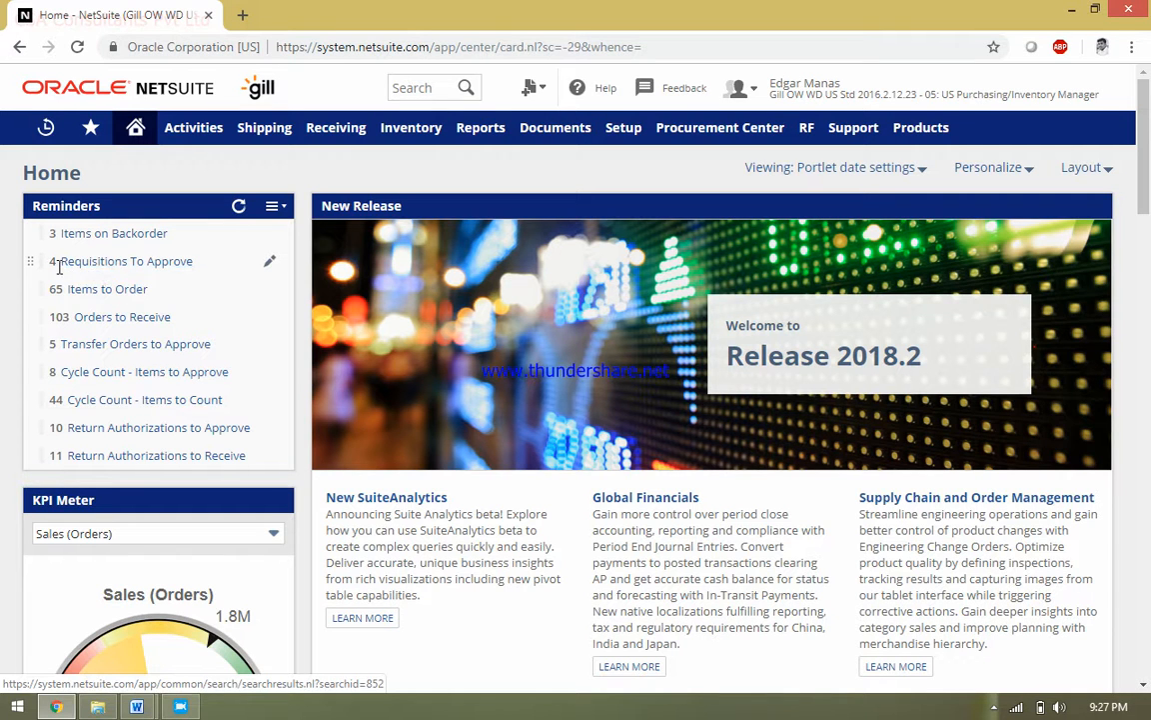
click(134, 264)
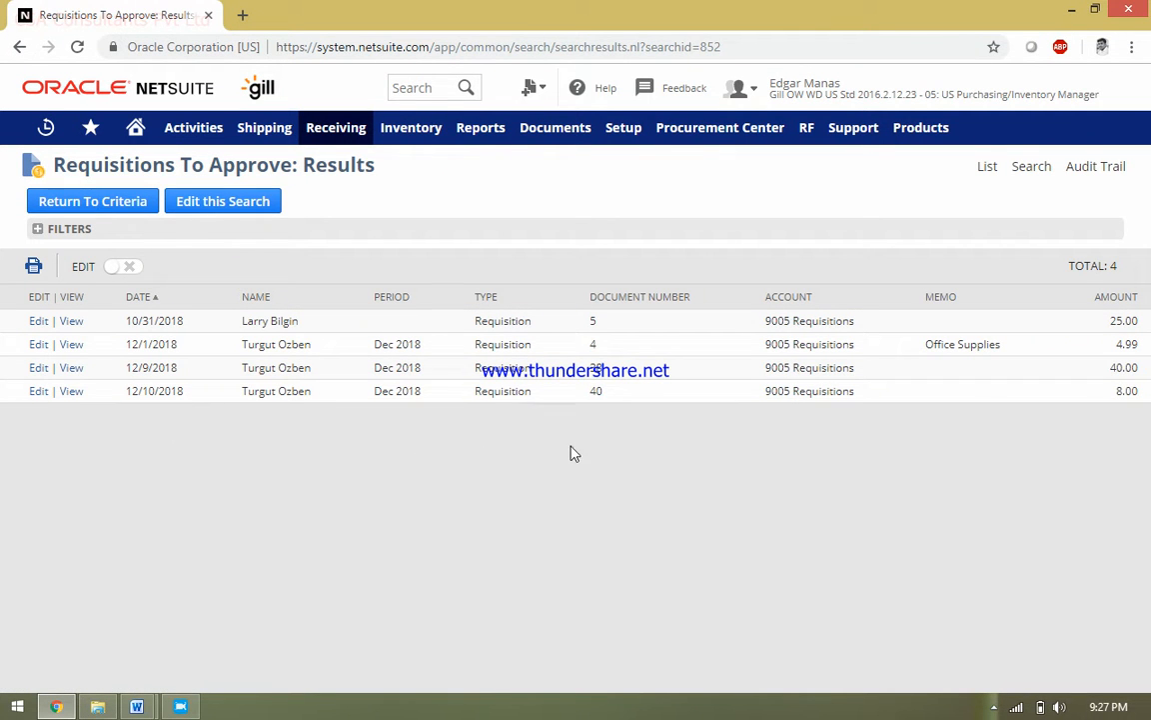
Step: Open the 12/10/2018 requisition for editing, check its item line and set the approval status to Approved
double_click(594, 392)
click(38, 392)
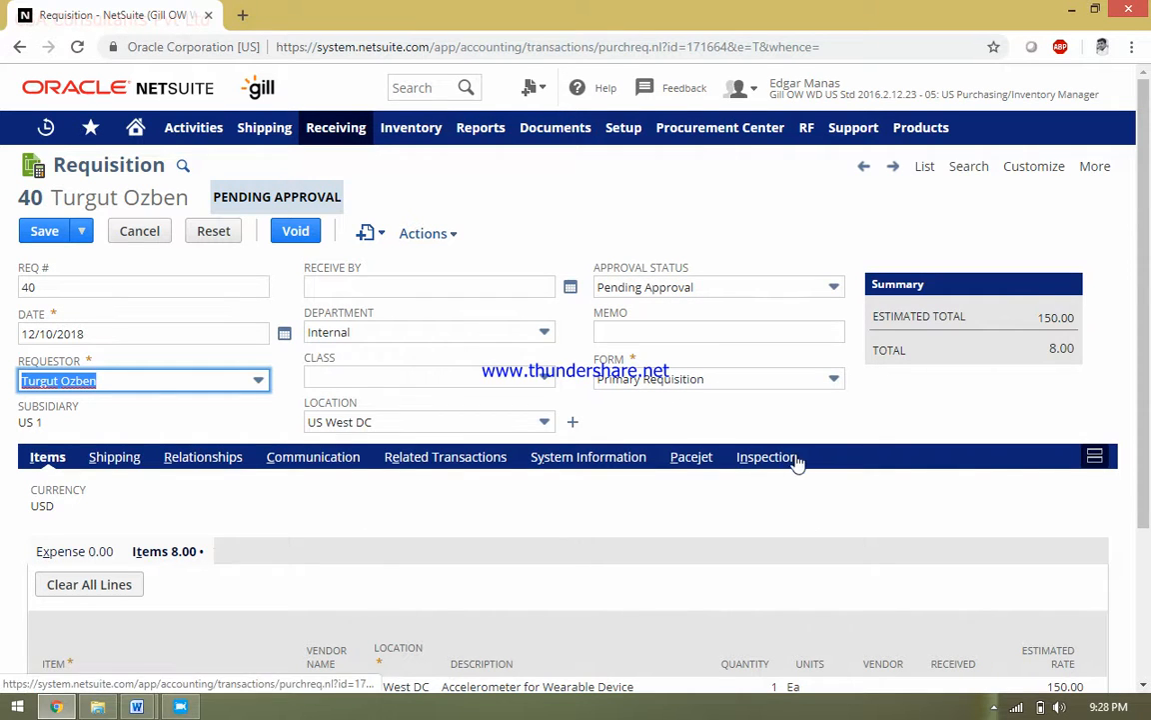
drag(1148, 271, 1148, 438)
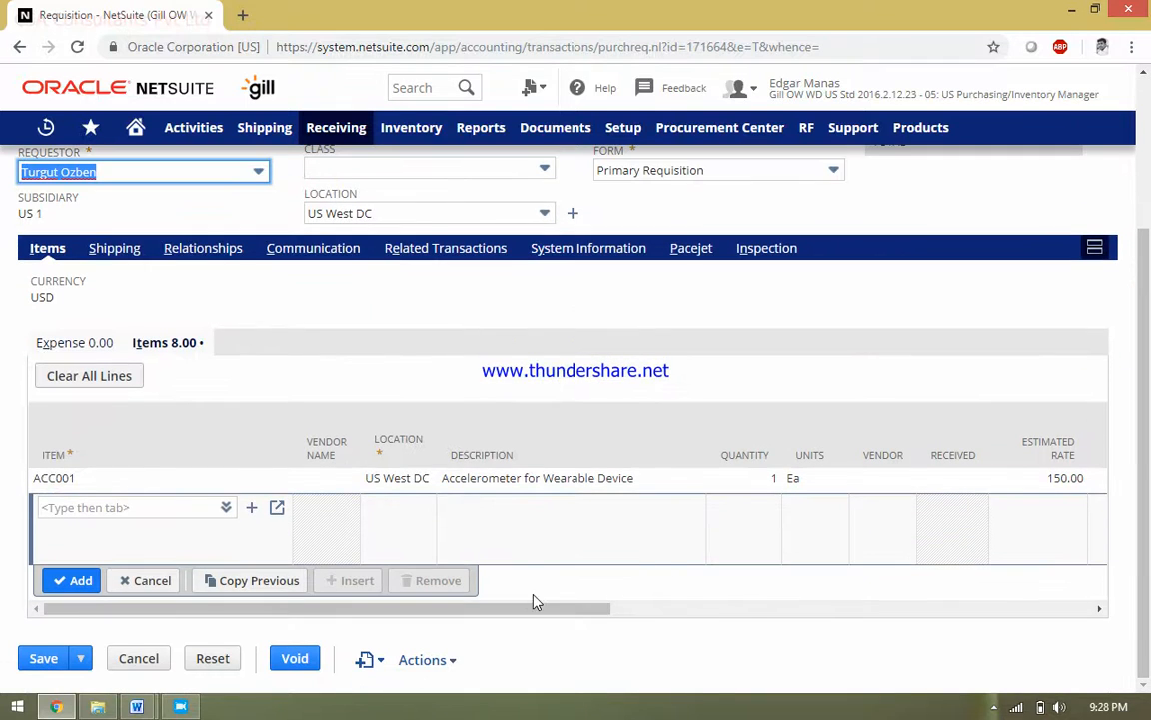
click(763, 480)
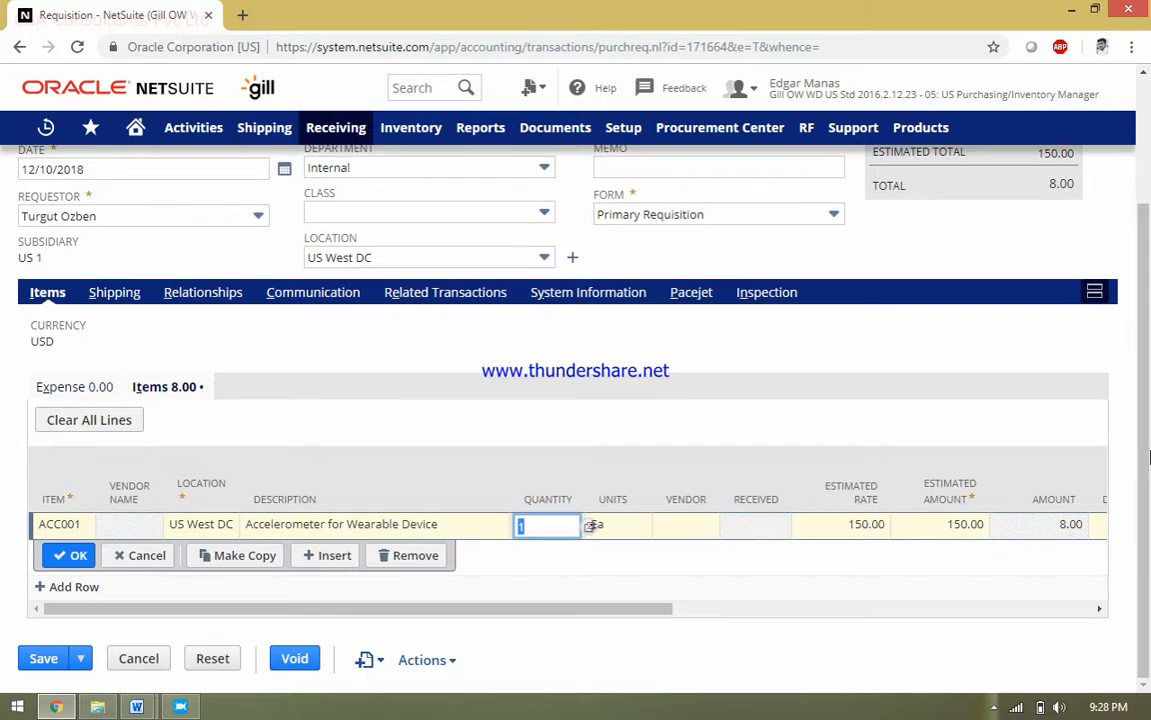
scroll(590, 500, up, 3)
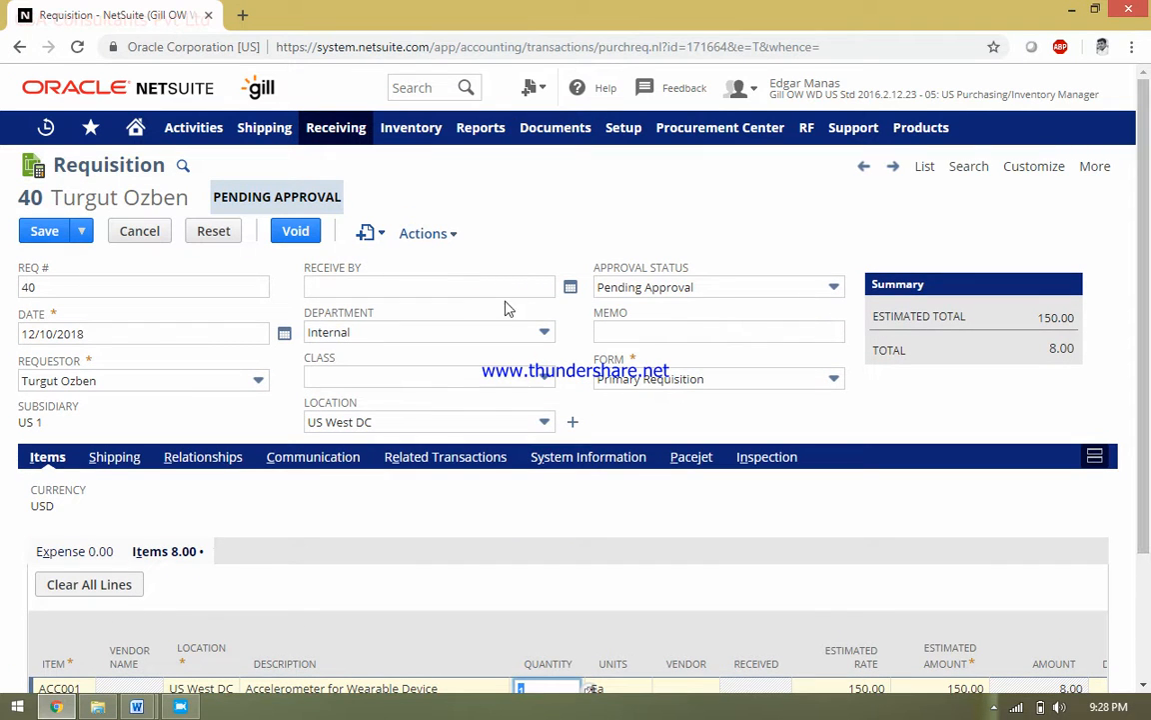
click(715, 289)
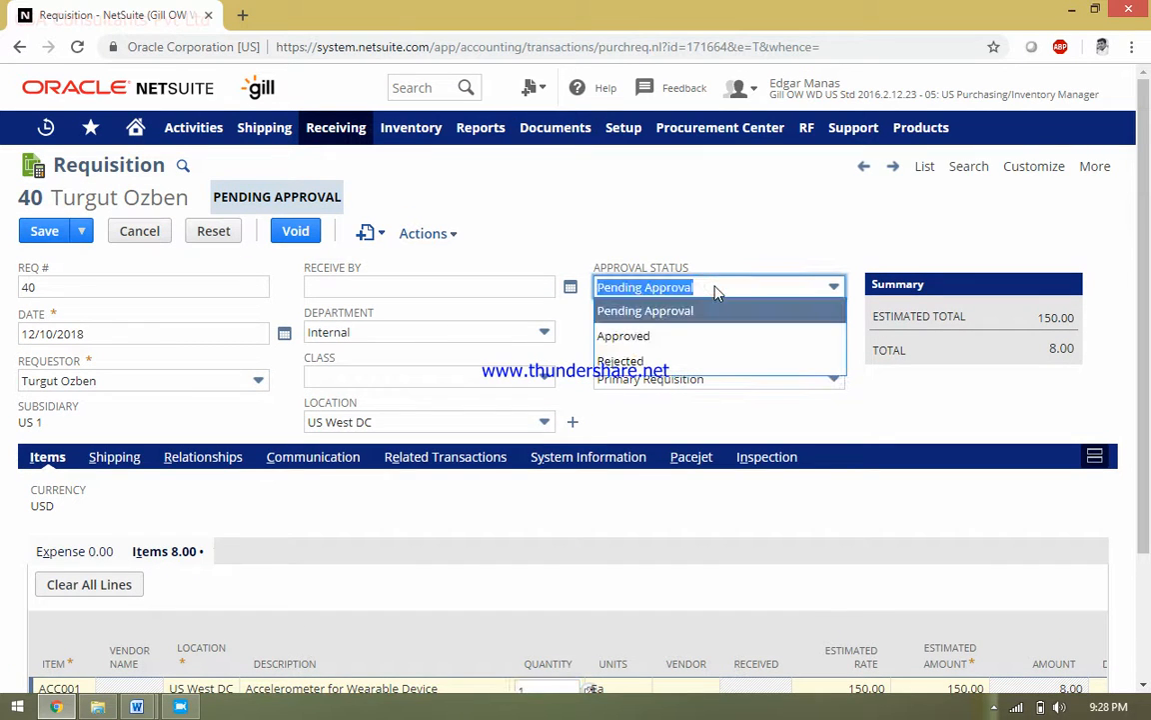
click(665, 336)
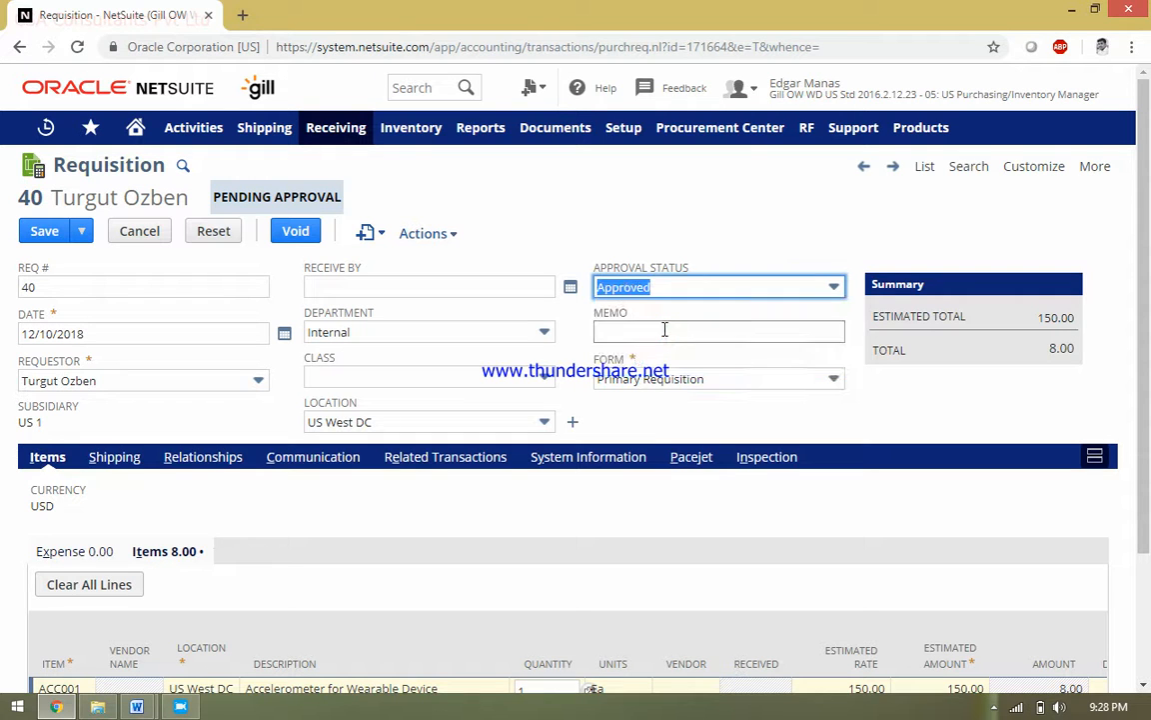
Step: Save the requisition with its approved status and review the saved record down to its item line
click(911, 226)
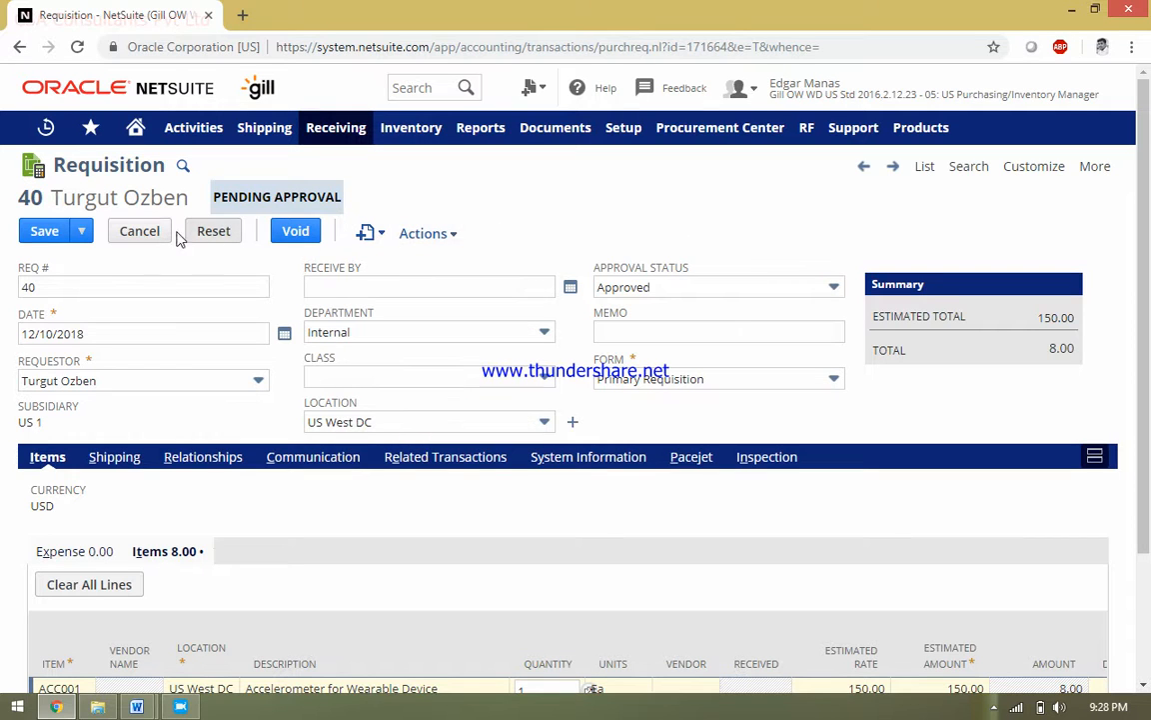
click(46, 240)
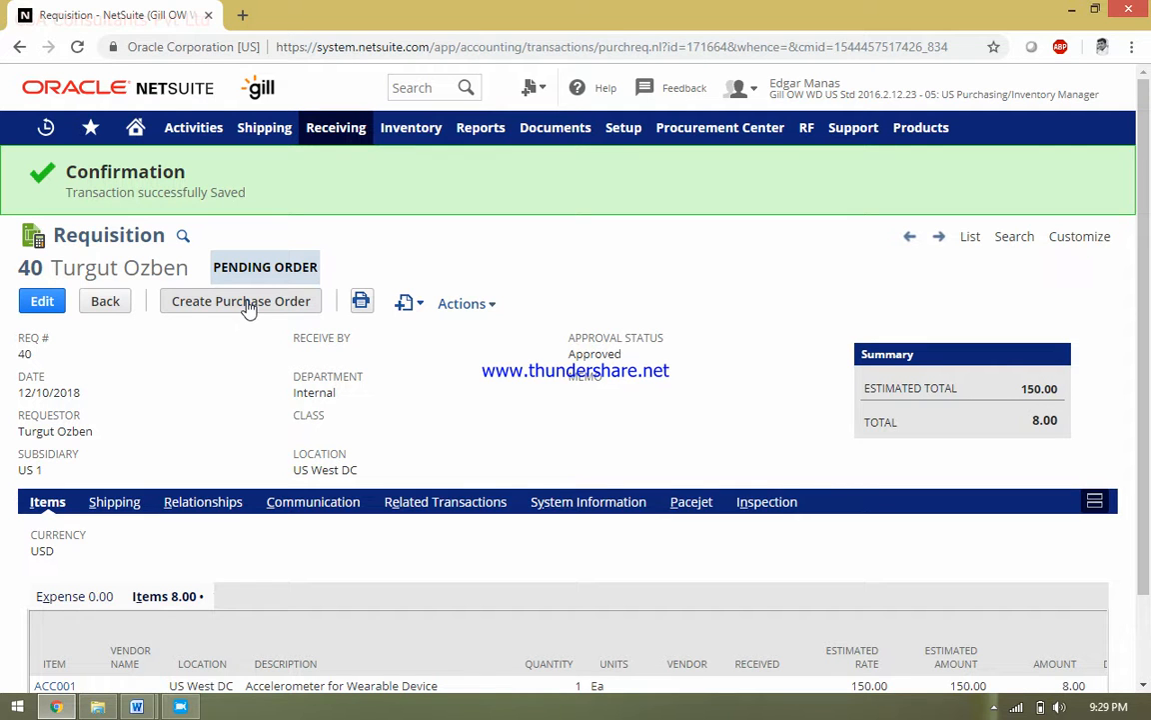
scroll(1150, 410, down, 1)
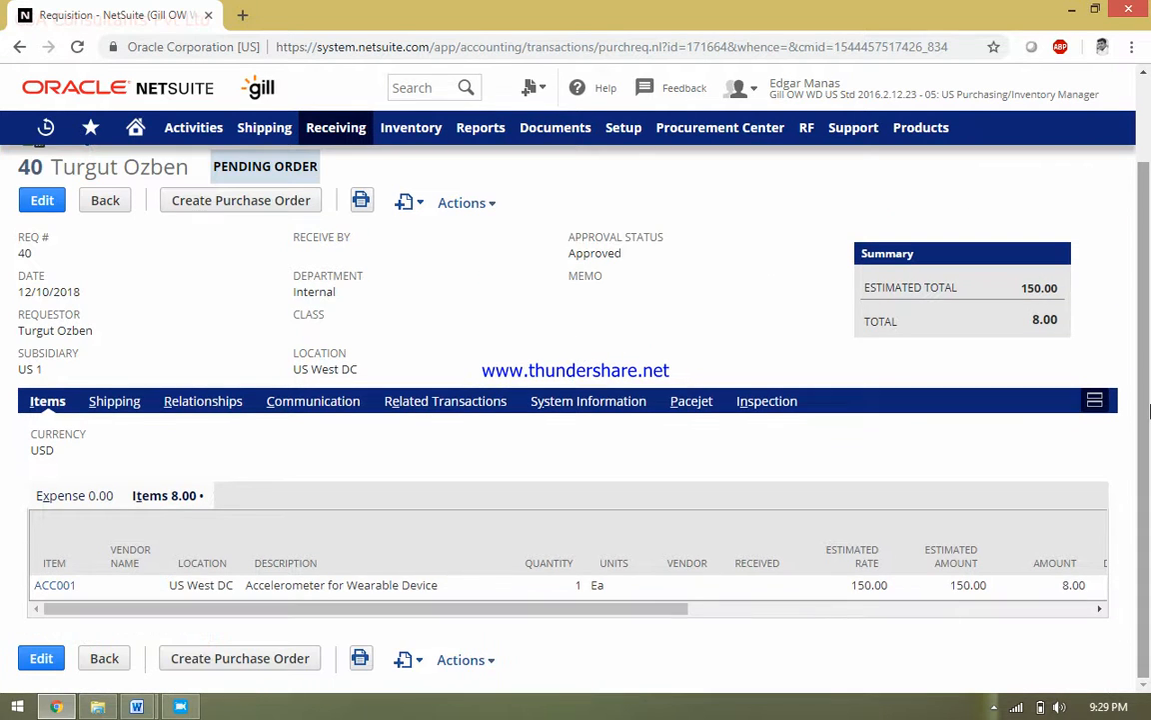
scroll(1149, 409, up, 1)
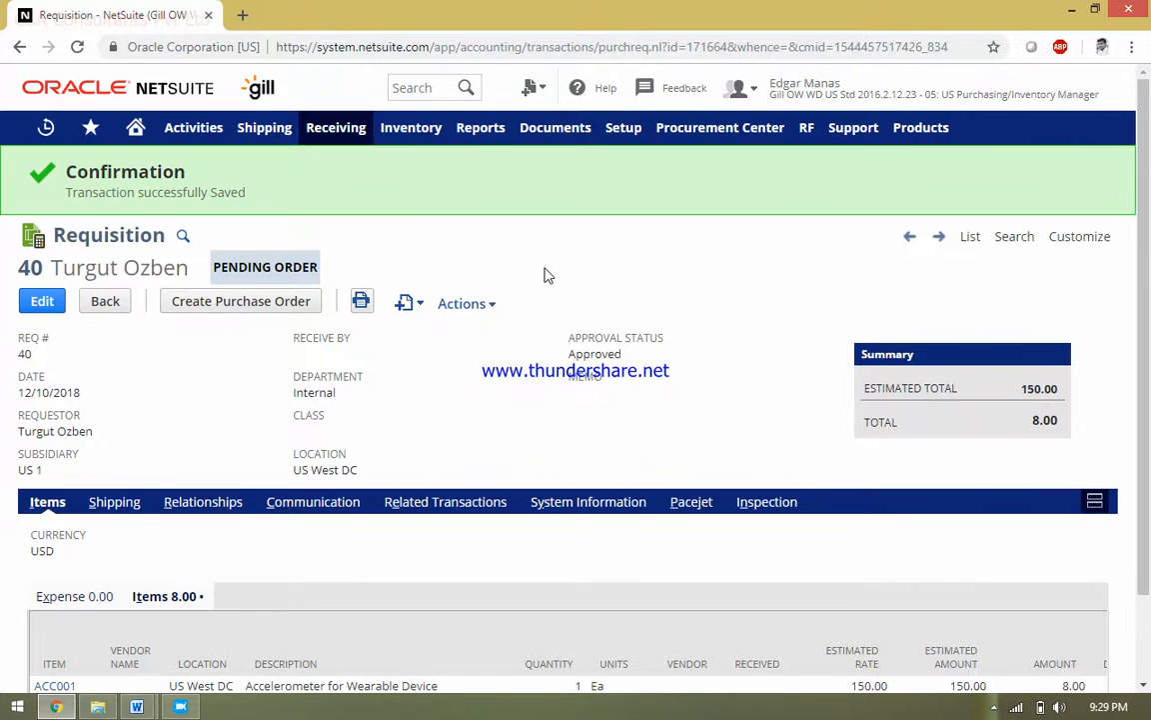
Step: Create a purchase order from the requisition, selecting the ACC001 line with Allsteel as vendor, and submit it
click(234, 308)
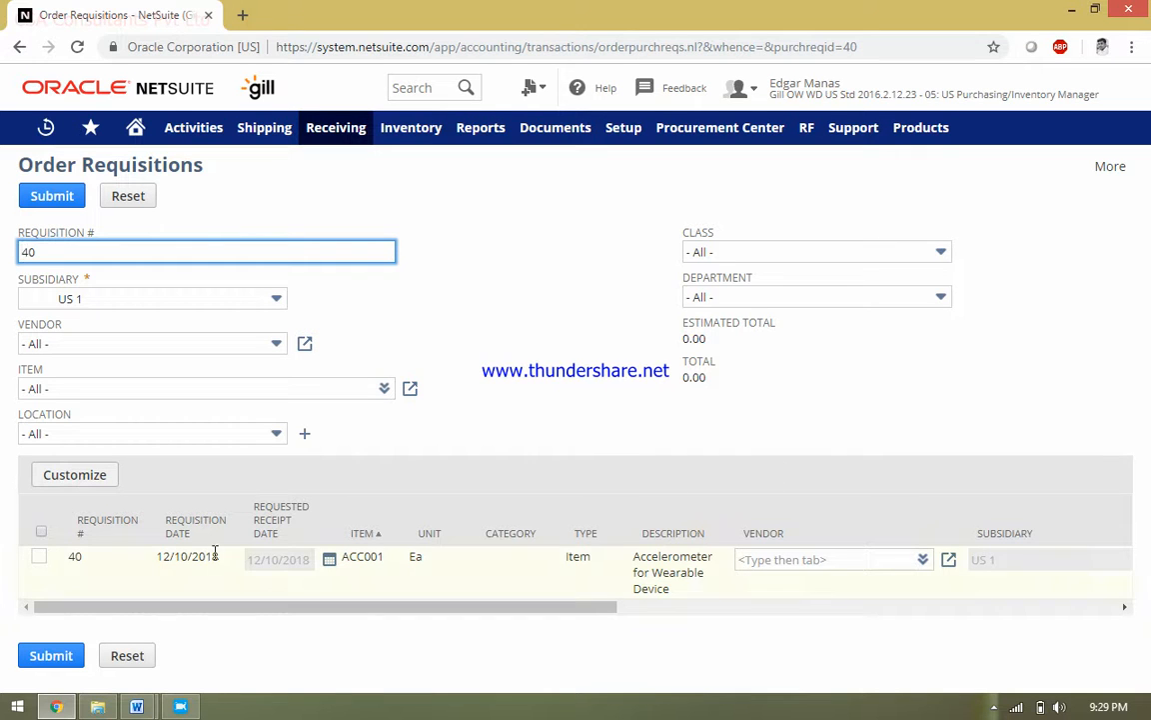
click(38, 556)
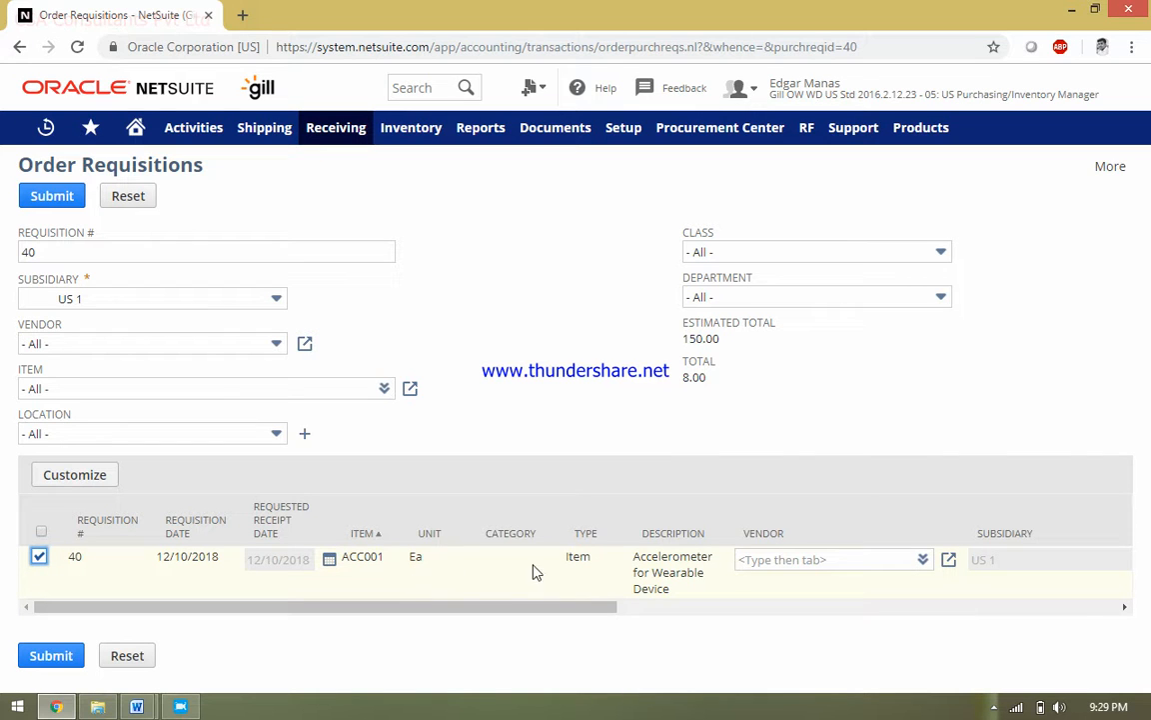
click(785, 559)
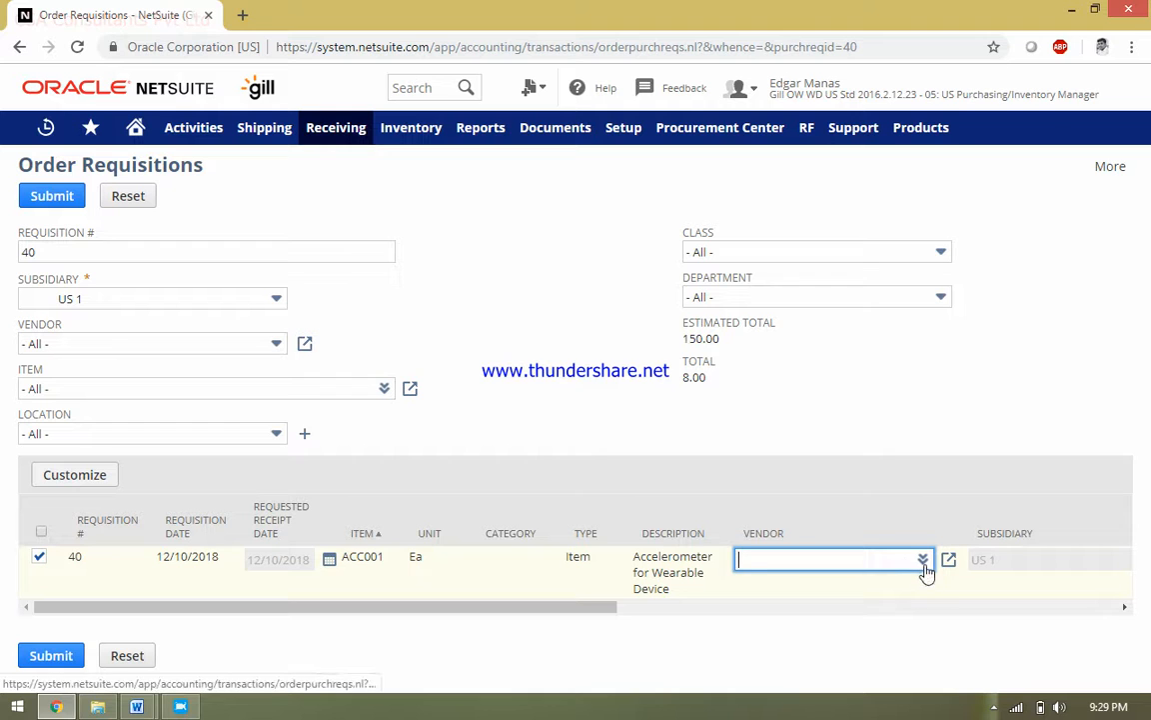
click(905, 537)
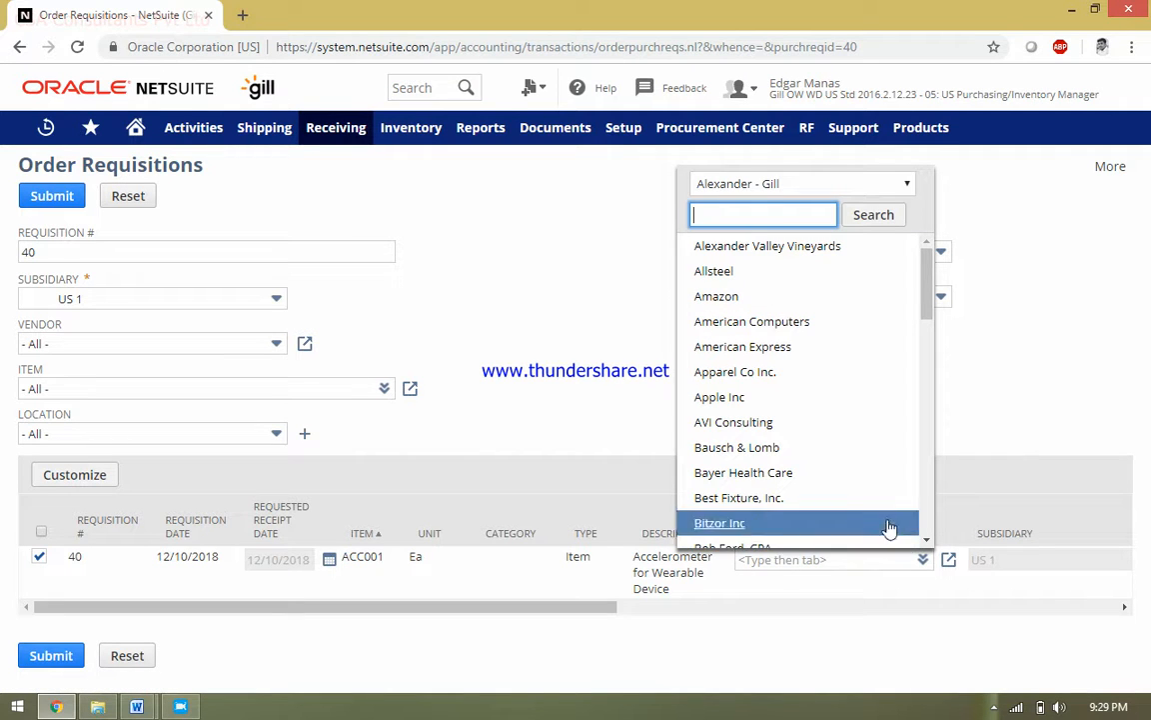
click(728, 274)
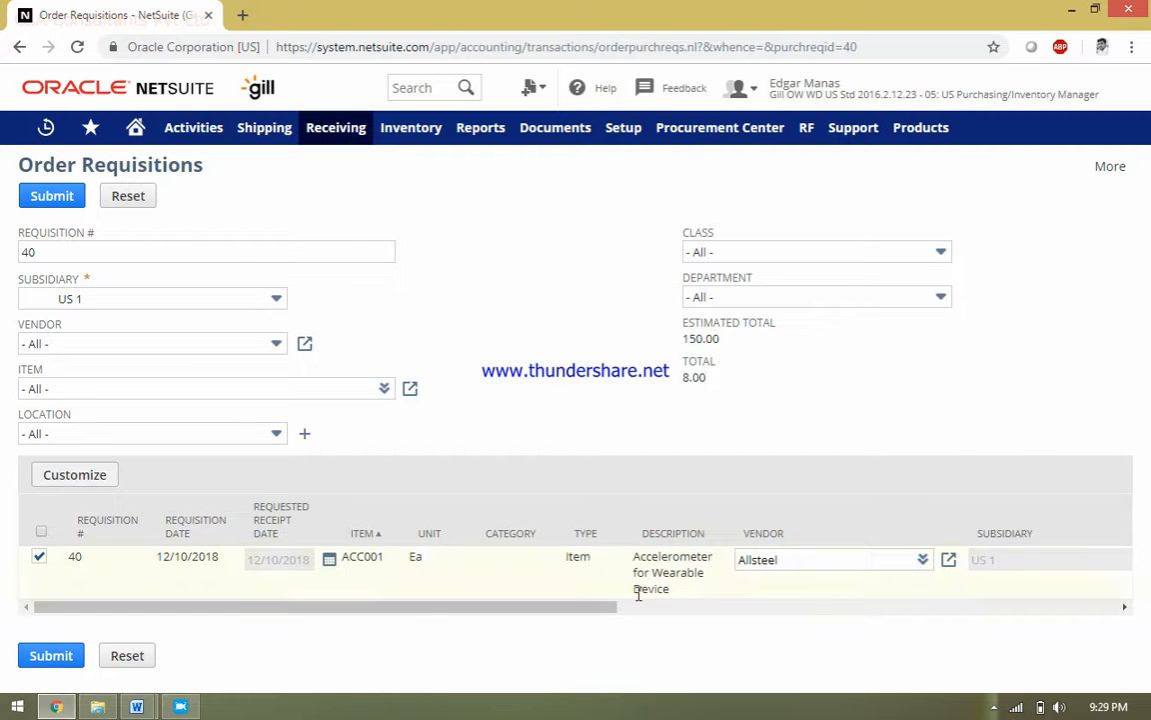
click(57, 656)
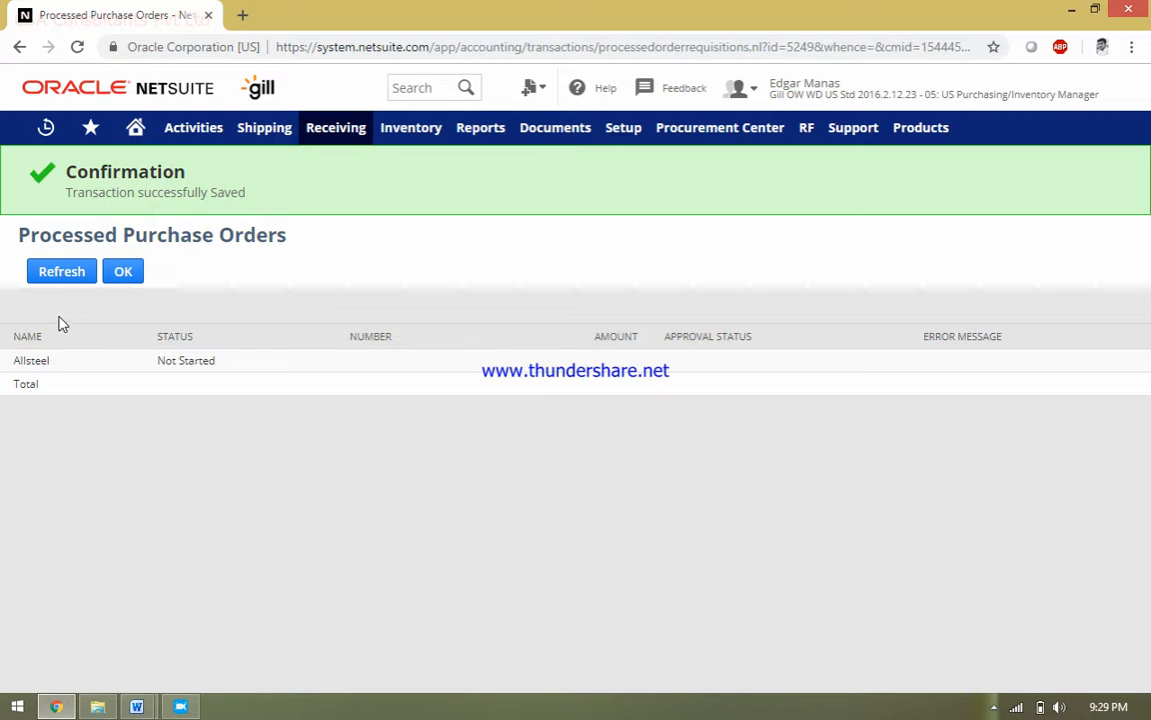
Step: Refresh the processed purchase orders and check the processing status and approval status of the Allsteel order
click(58, 279)
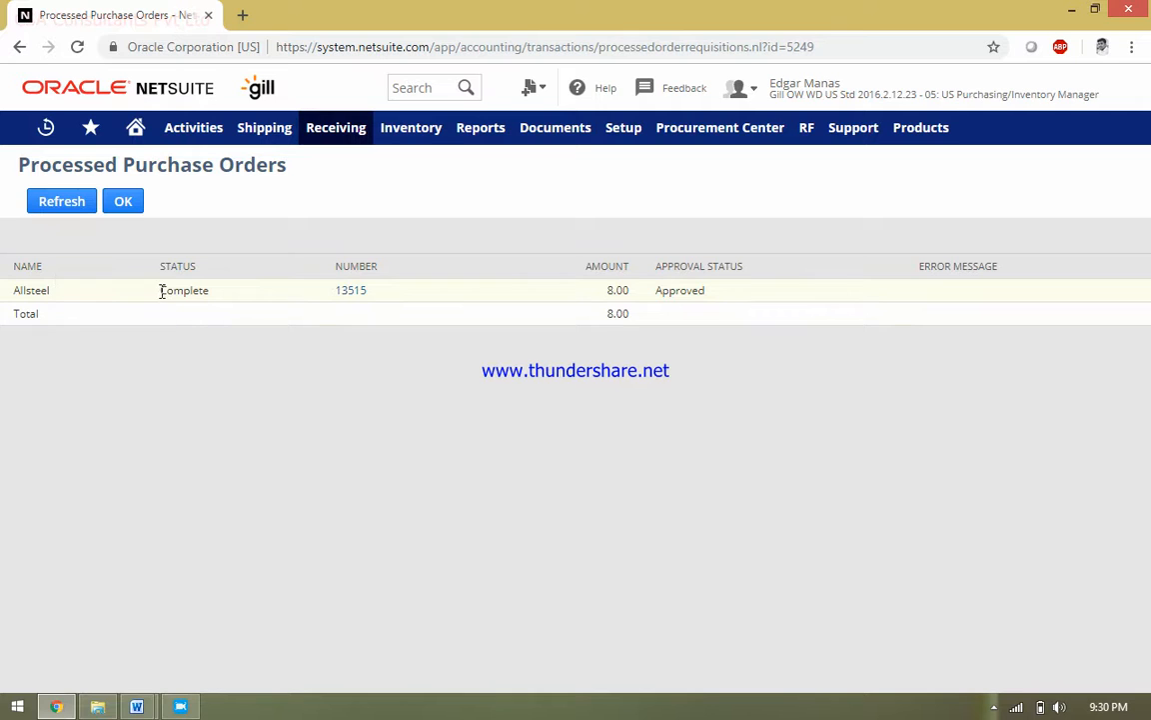
drag(162, 291, 244, 319)
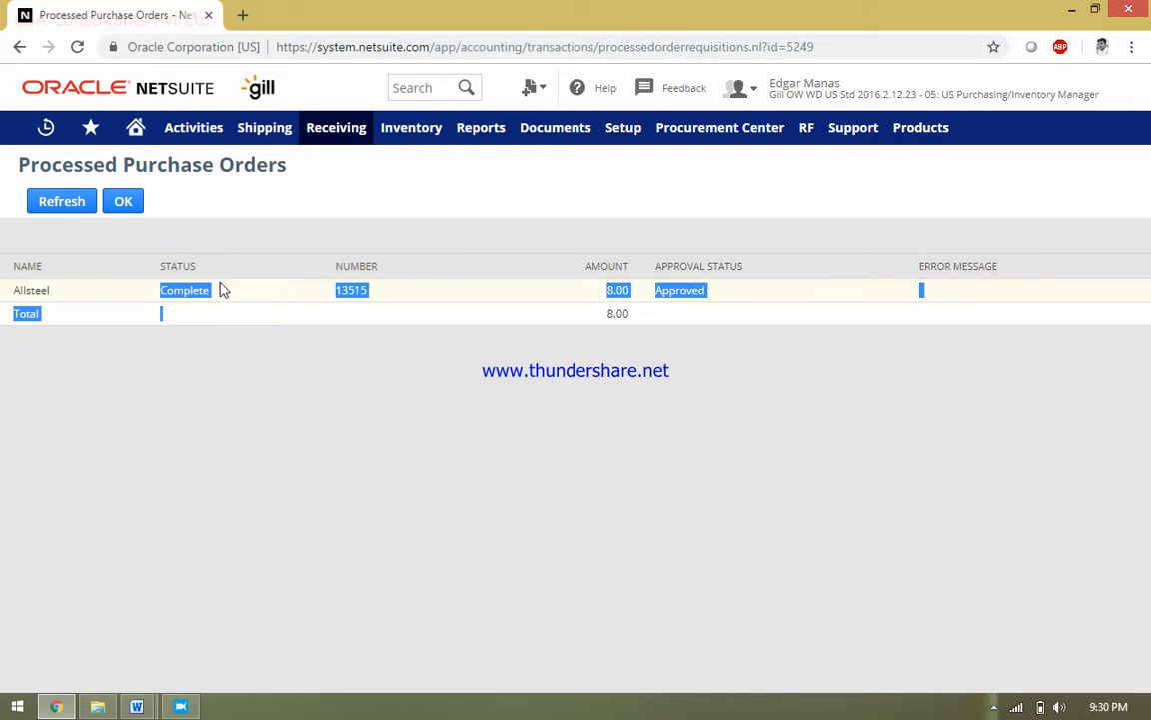
click(220, 285)
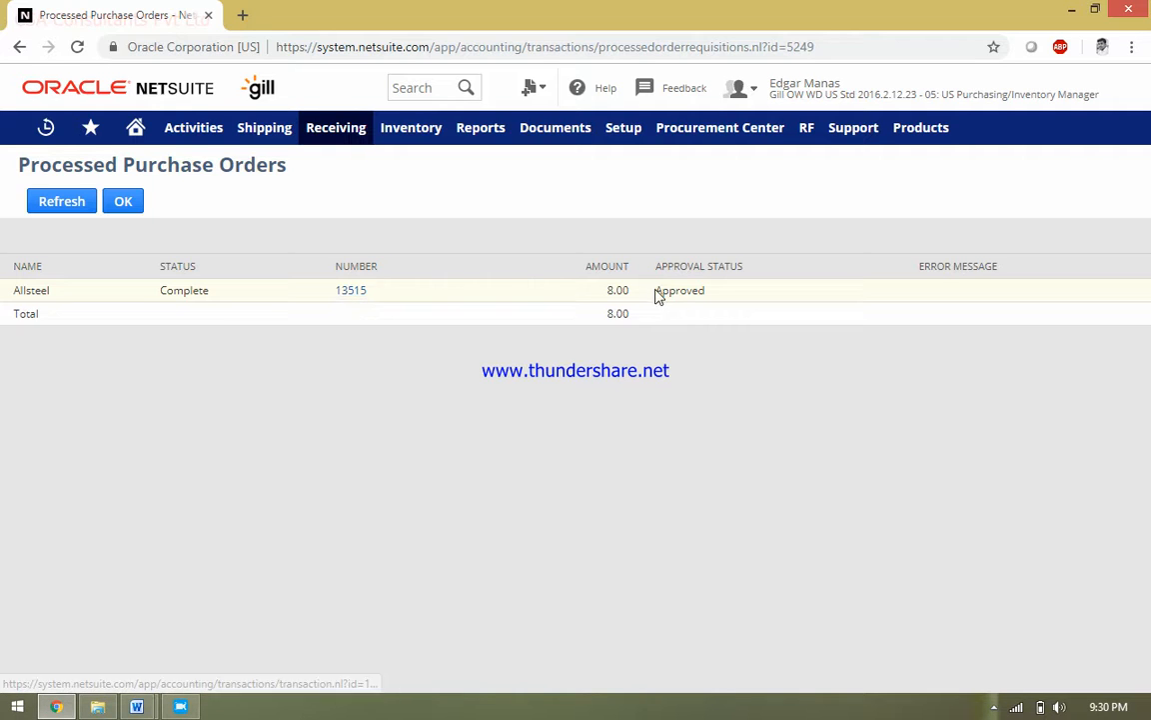
drag(669, 290, 705, 290)
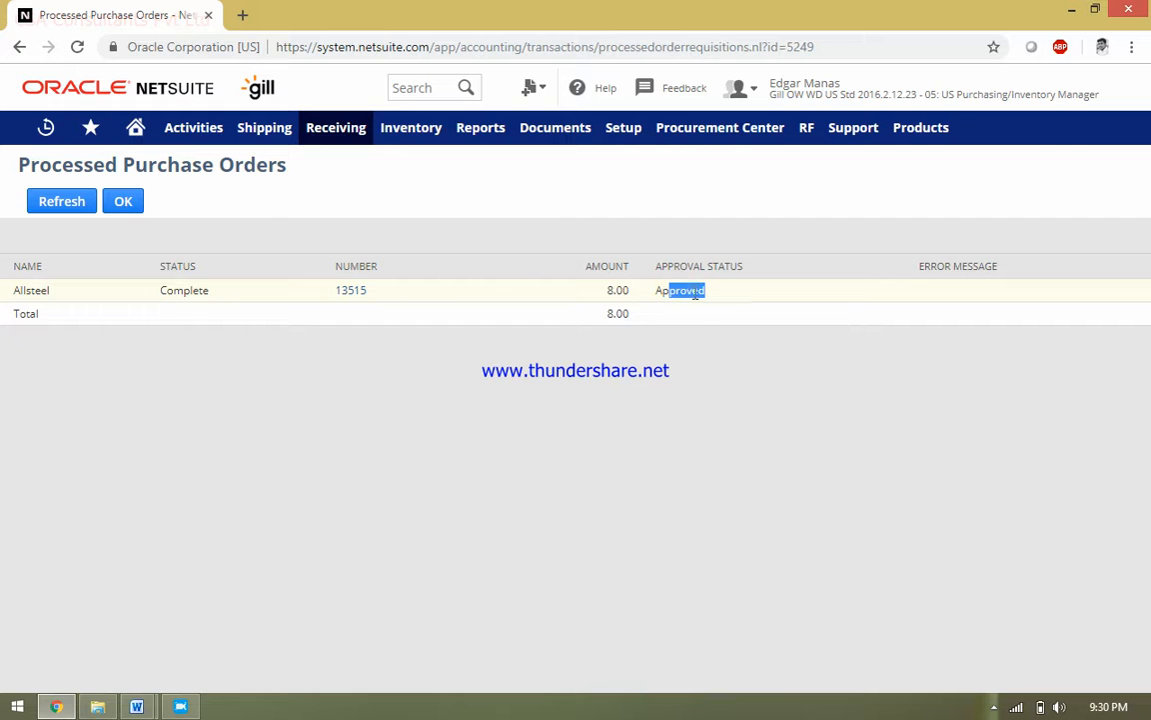
Step: Open the processed Allsteel purchase order and review its primary information and item line
click(351, 292)
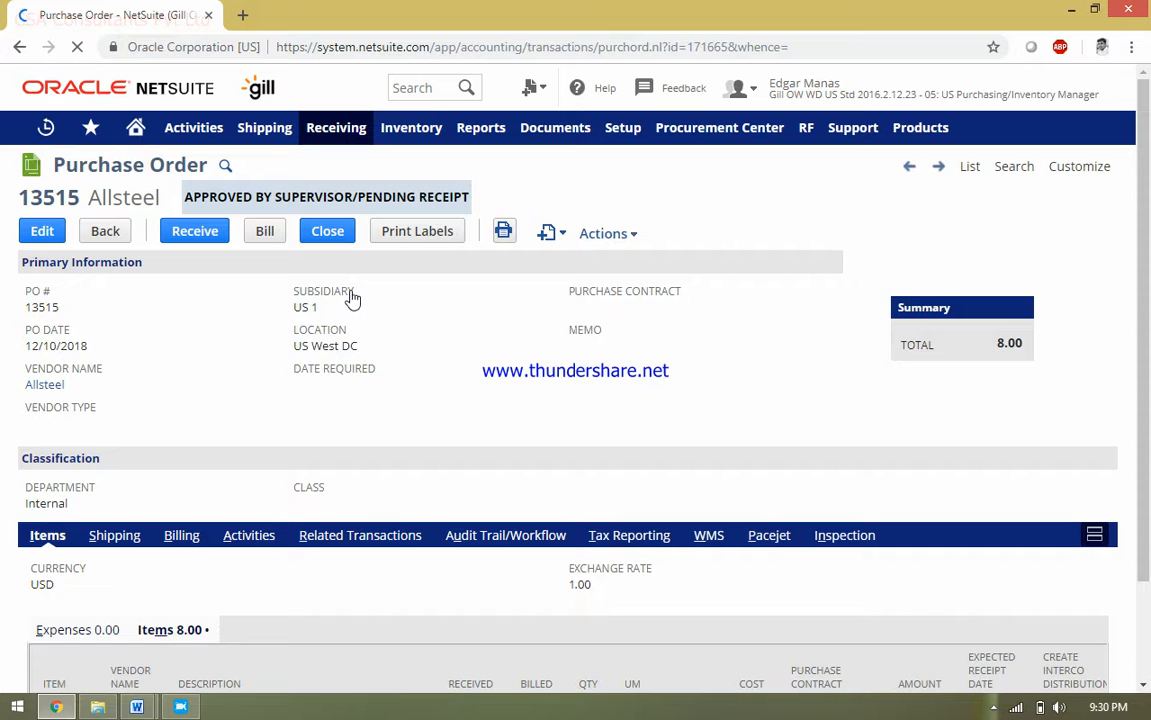
scroll(1150, 428, down, 2)
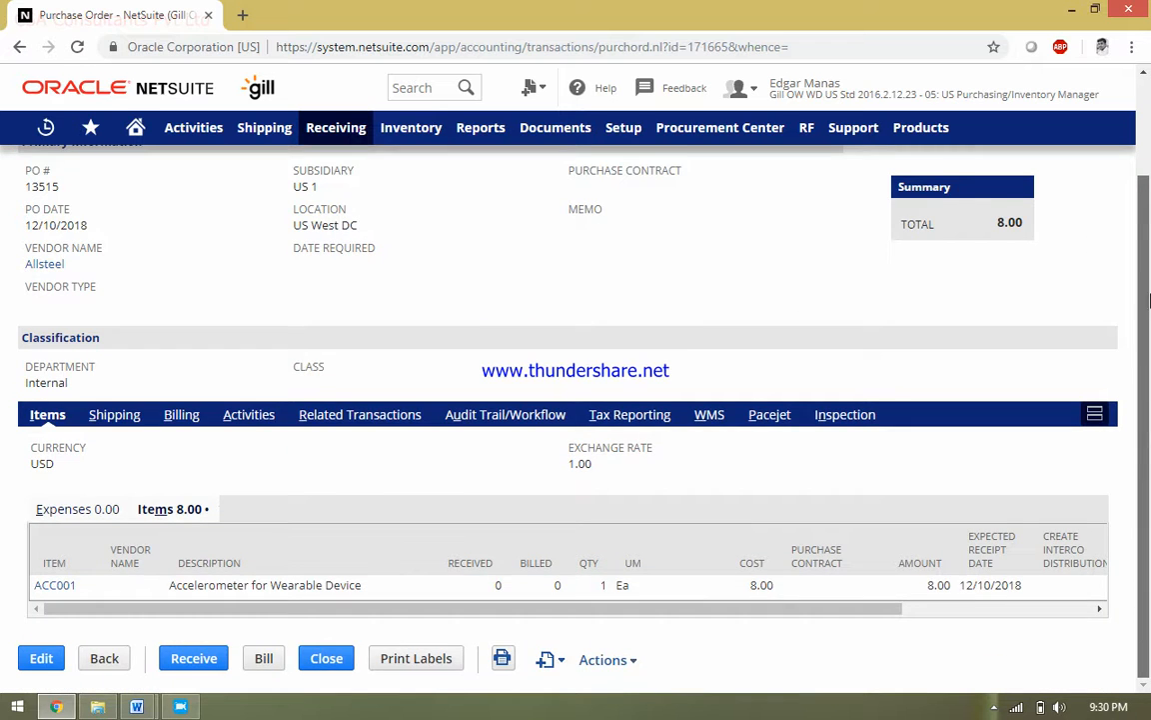
scroll(1149, 300, up, 3)
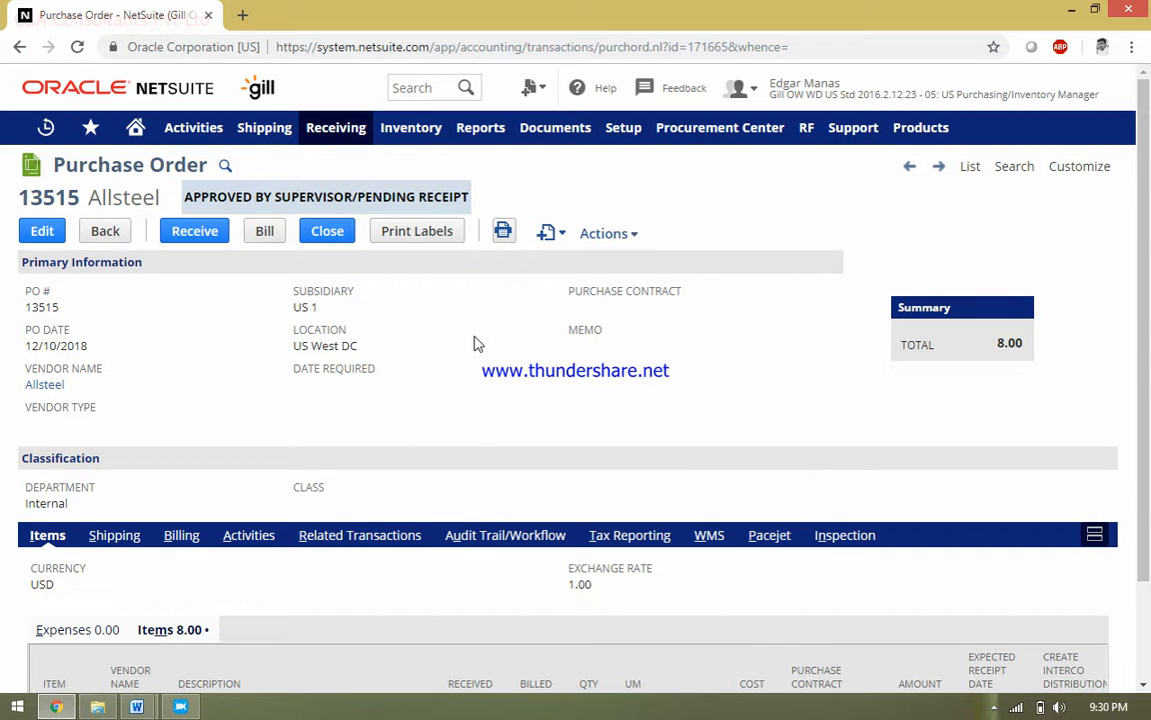
drag(25, 307, 103, 316)
click(97, 332)
scroll(1125, 489, down, 2)
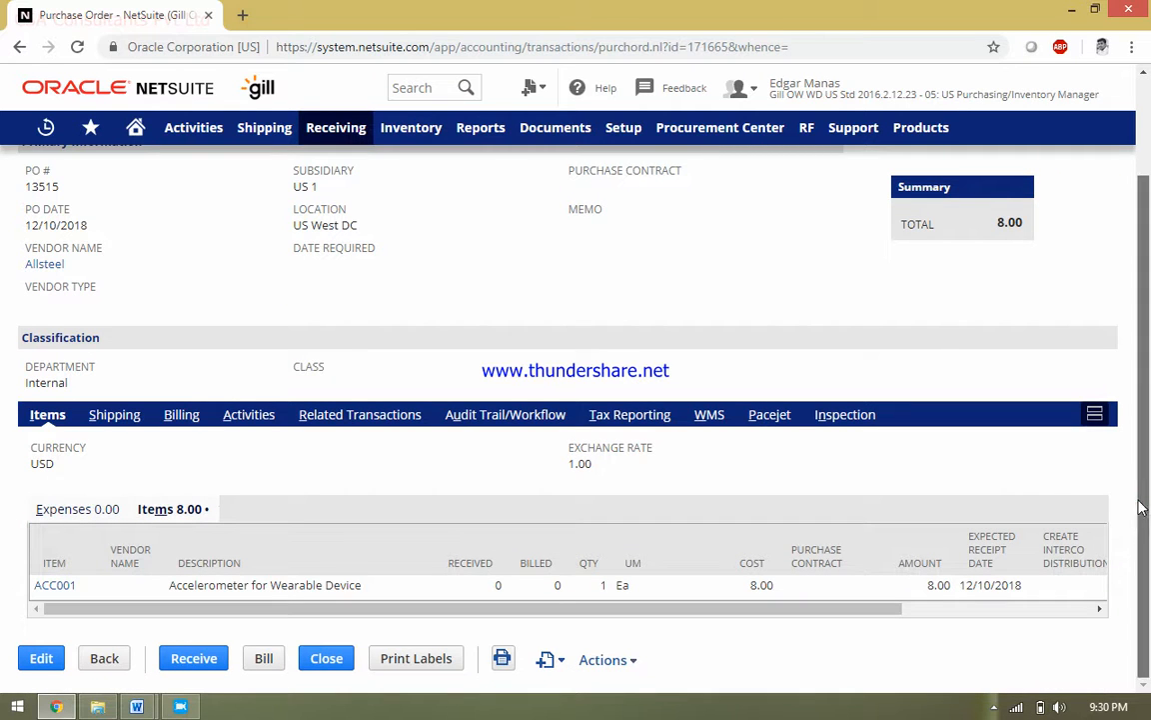
scroll(1025, 461, up, 2)
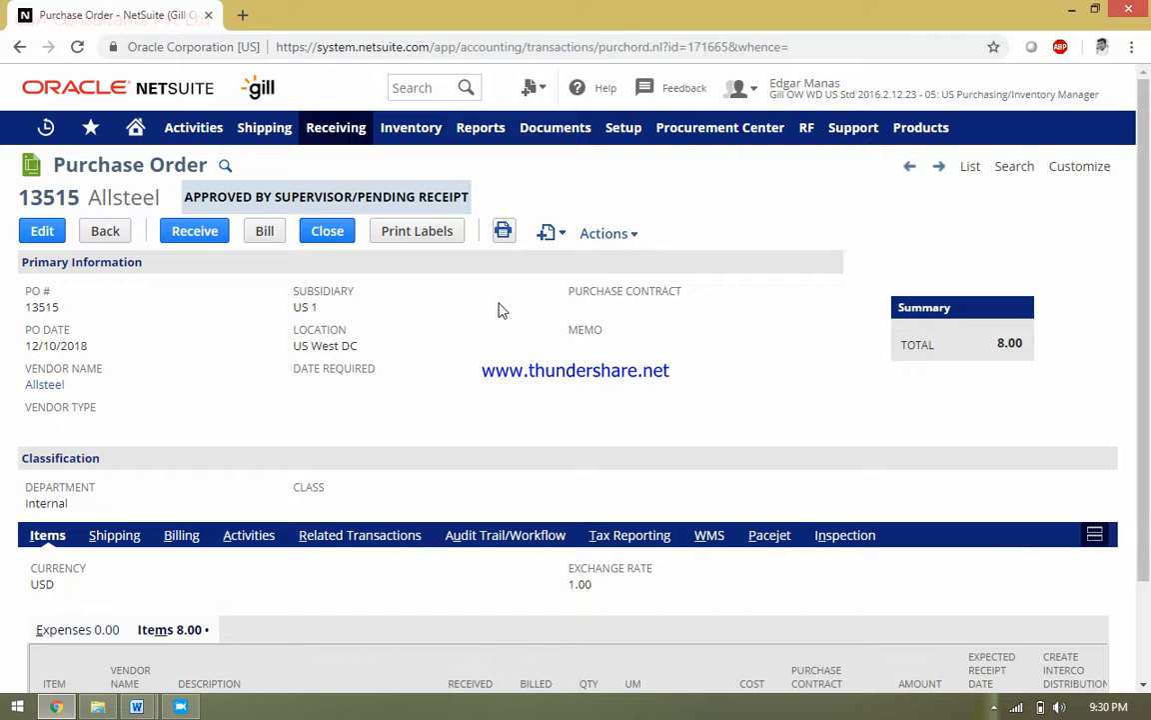
Step: Receive the purchase order, check the ACC001 line on the item receipt and save the receipt
click(202, 230)
click(190, 240)
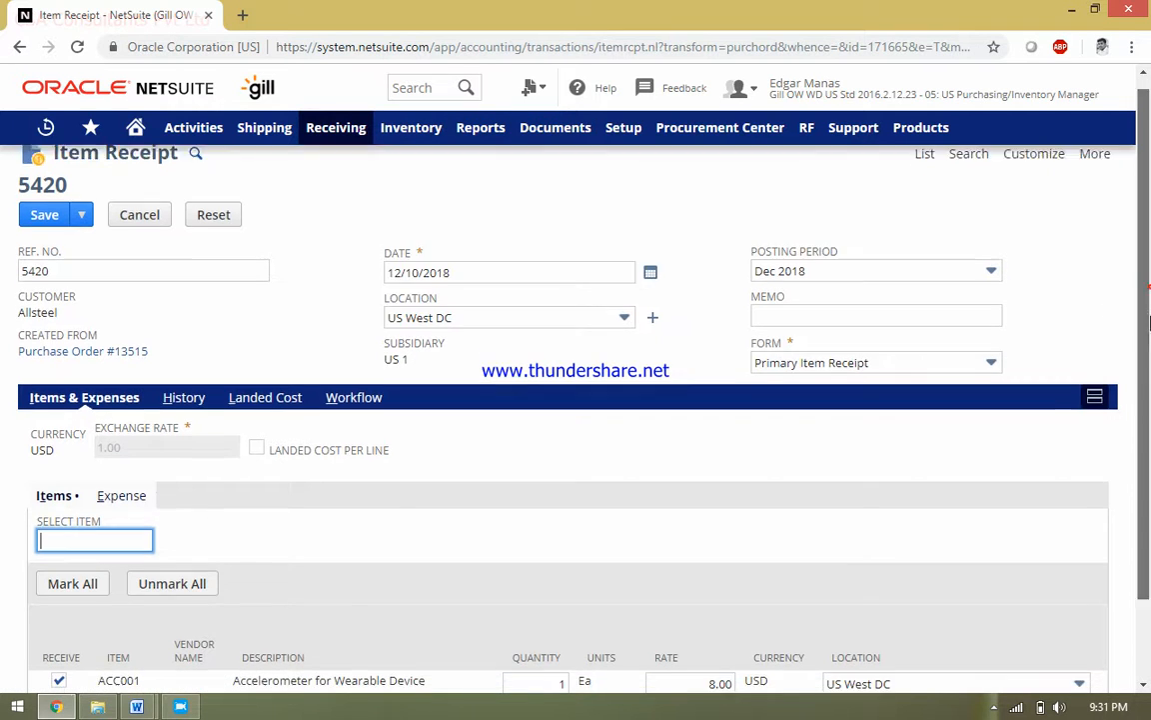
scroll(1148, 428, down, 2)
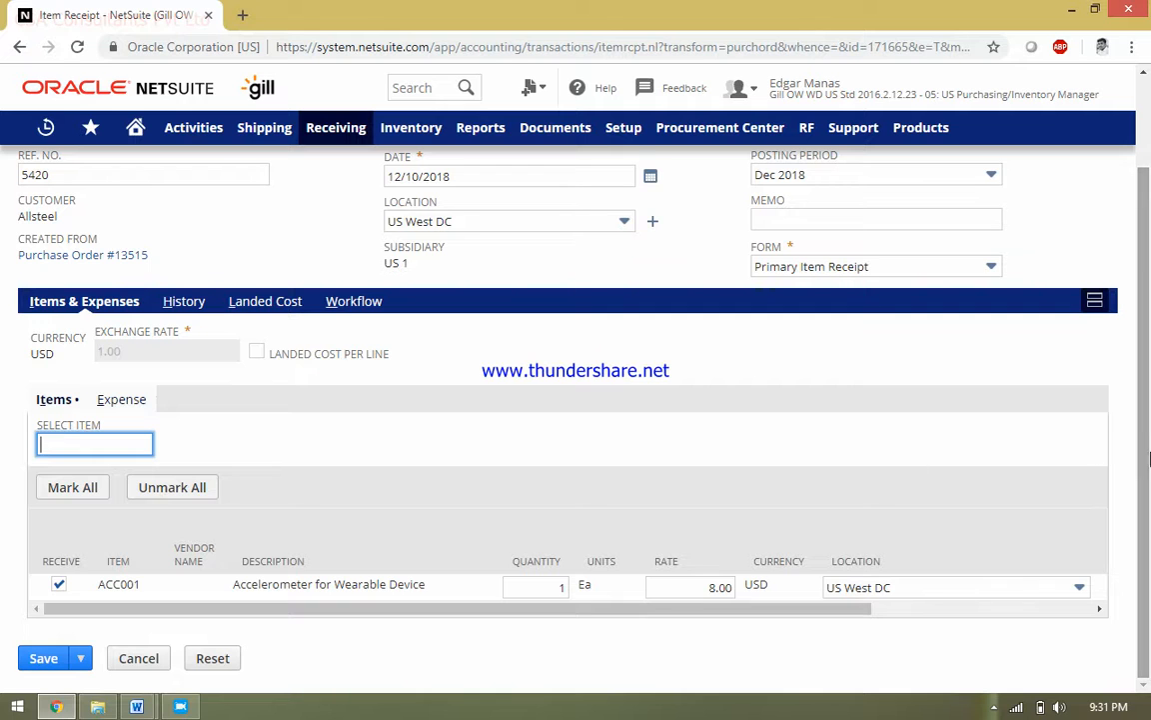
scroll(1150, 310, up, 2)
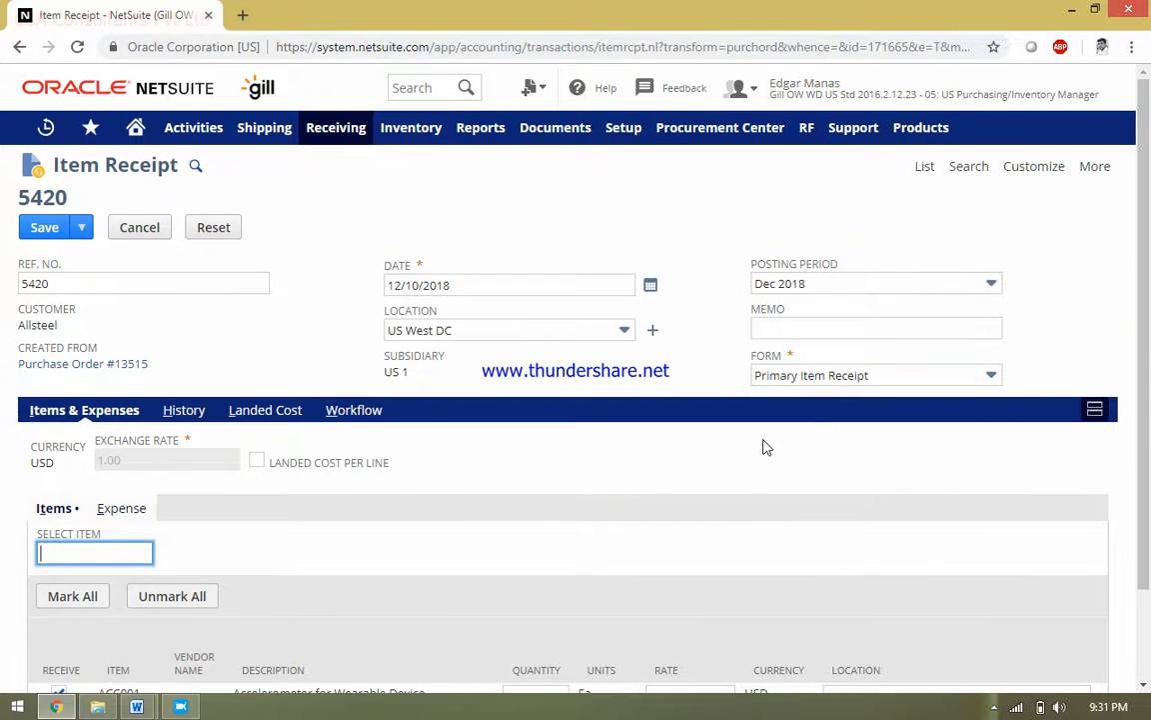
click(44, 228)
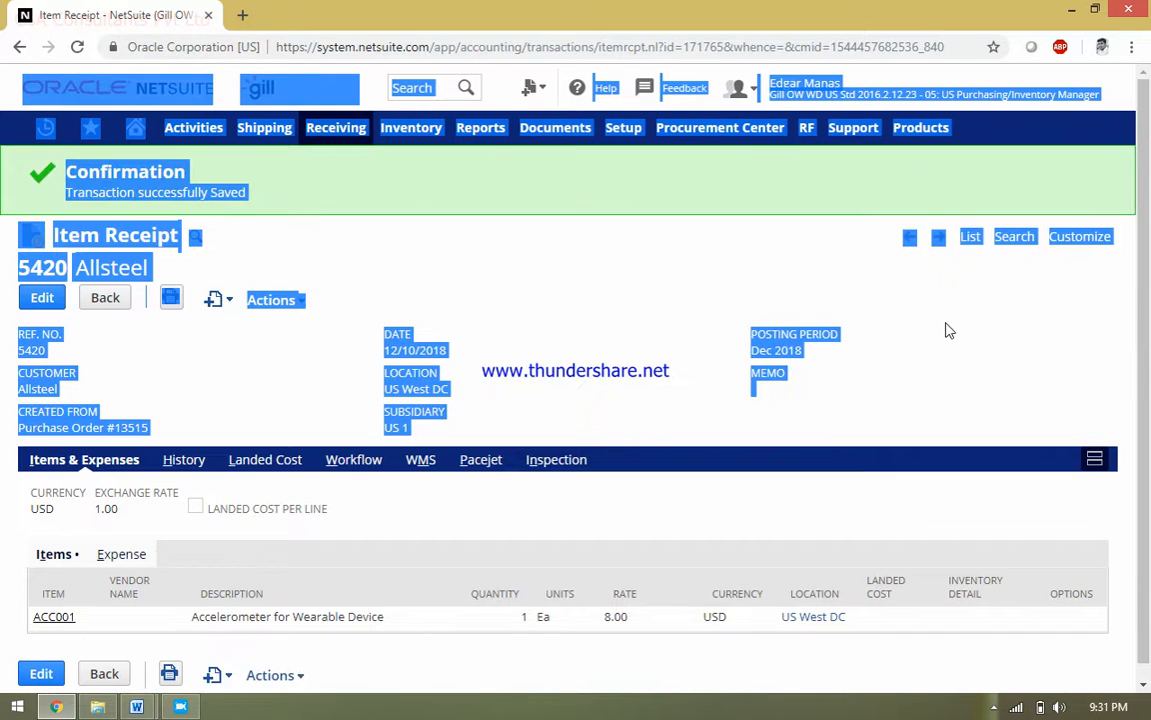
Step: Review the saved item receipt and open its GL impact
click(953, 361)
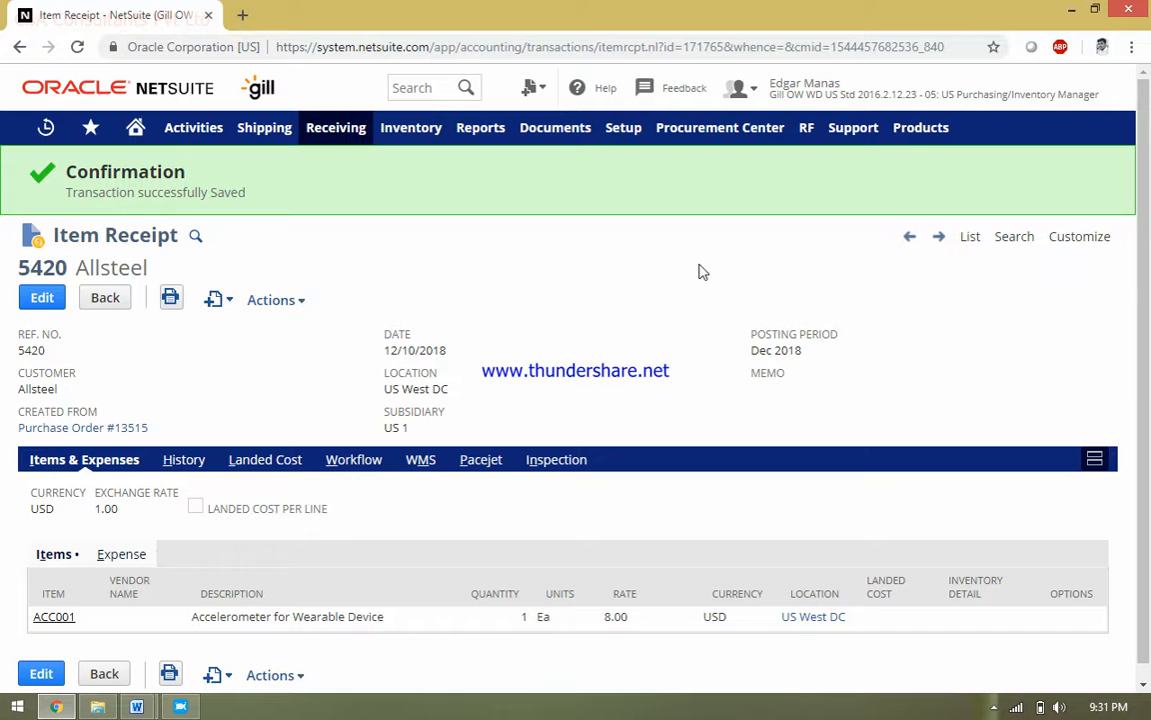
scroll(450, 240, down, 1)
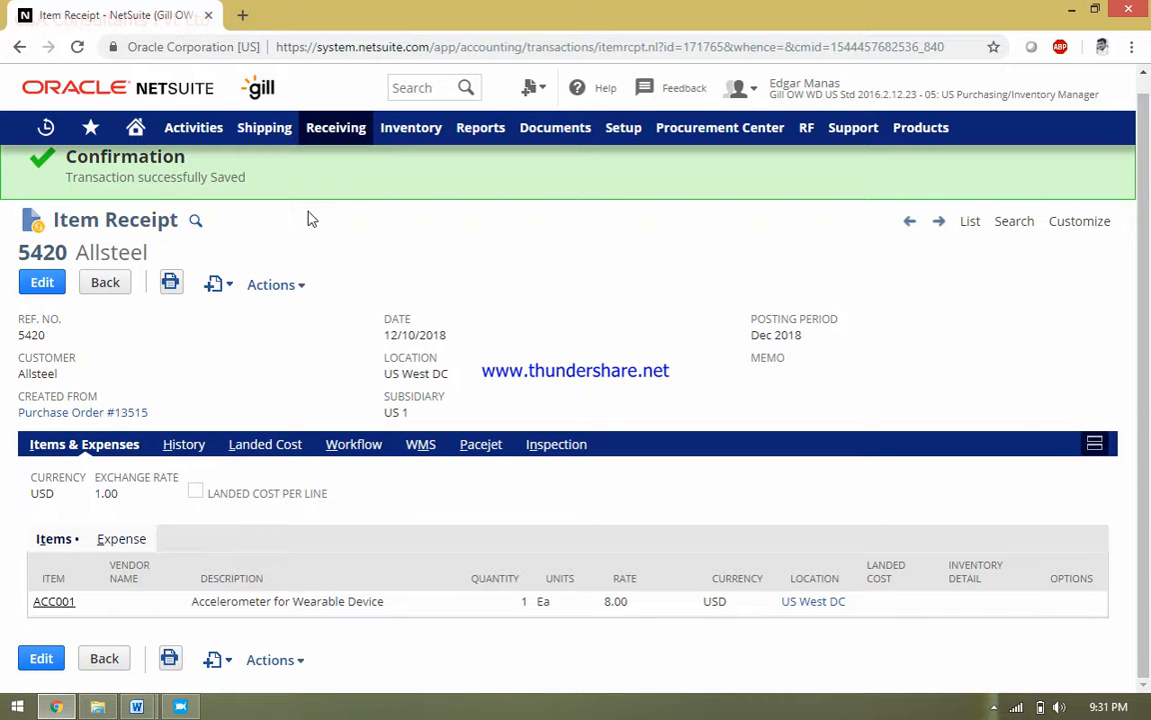
mouse_move(264, 280)
click(277, 330)
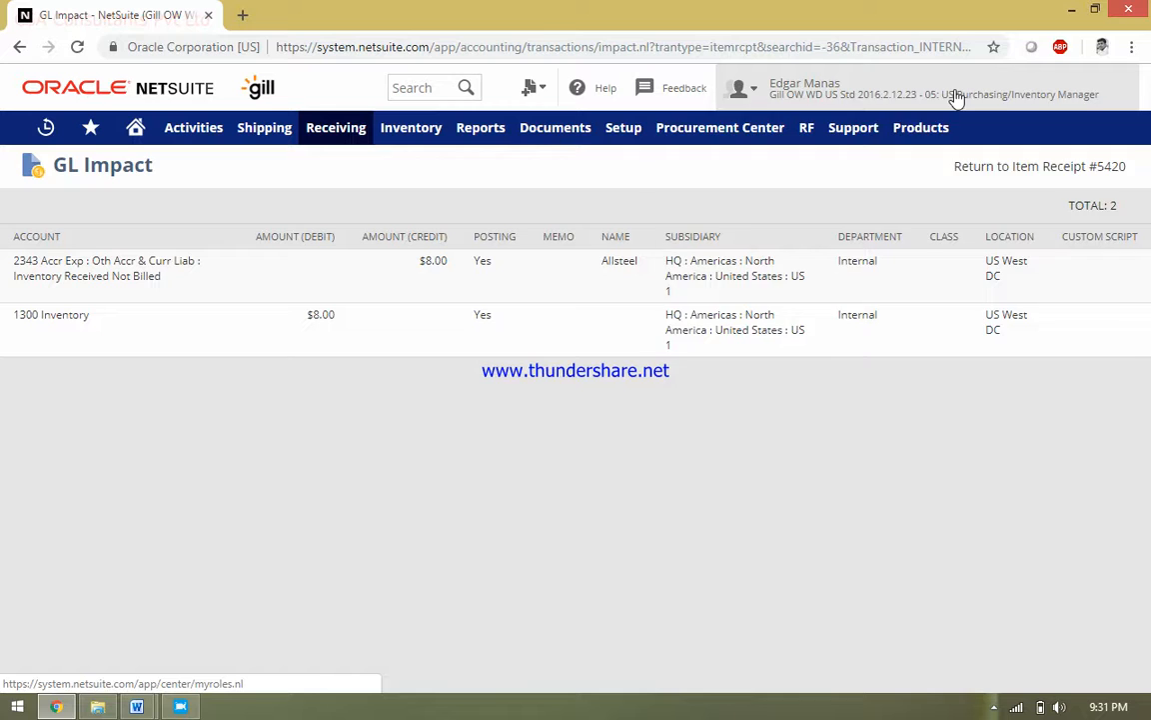
Step: Switch to the role 04: US Controller
mouse_move(957, 97)
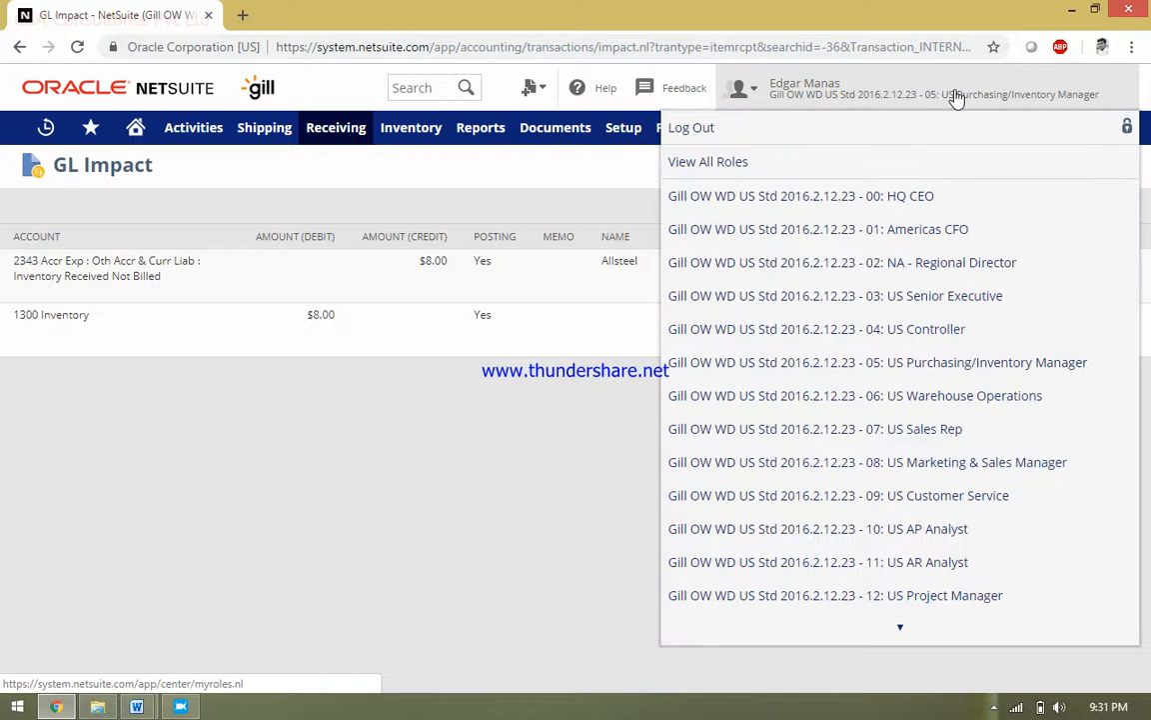
click(928, 342)
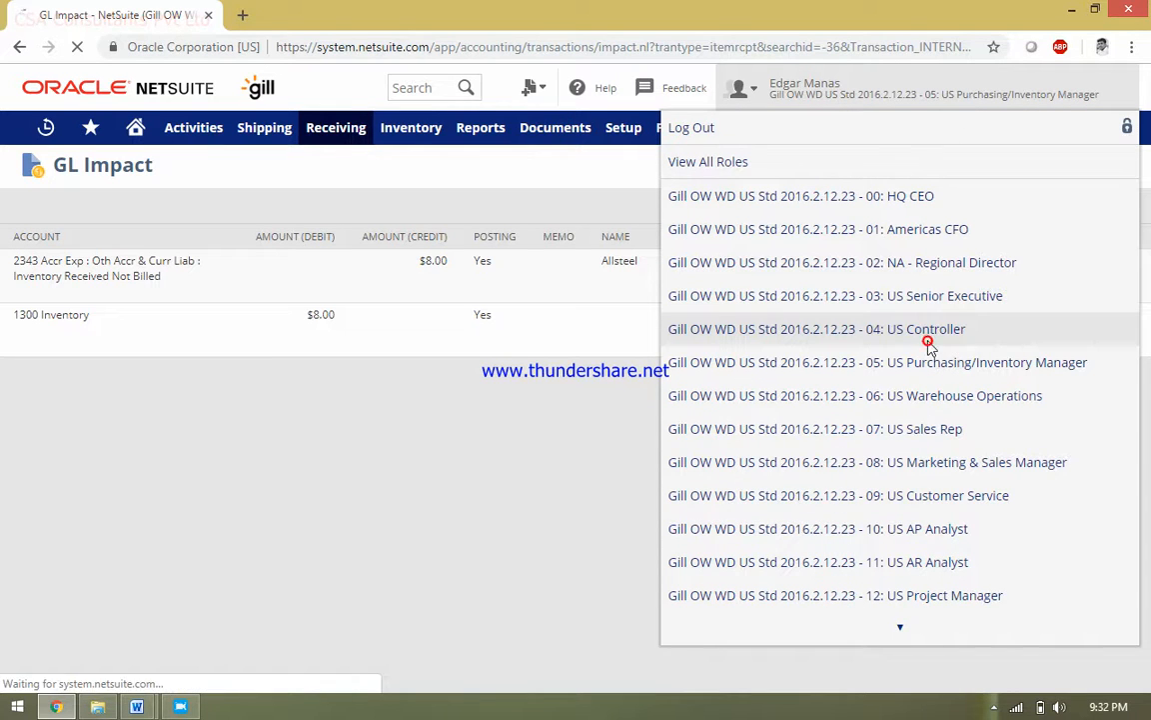